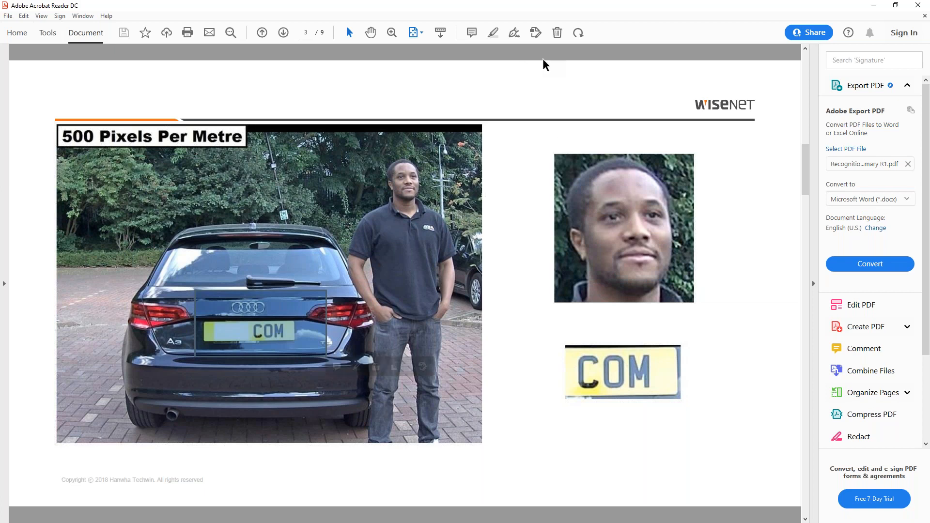
- Compare the 500, 400 and 300 pixels-per-metre sample pages and highlight the identification value 250 in the DORIS standard table
{"action": "scroll", "coordinate": [370, 211], "scroll_direction": "down", "scroll_amount": 2}
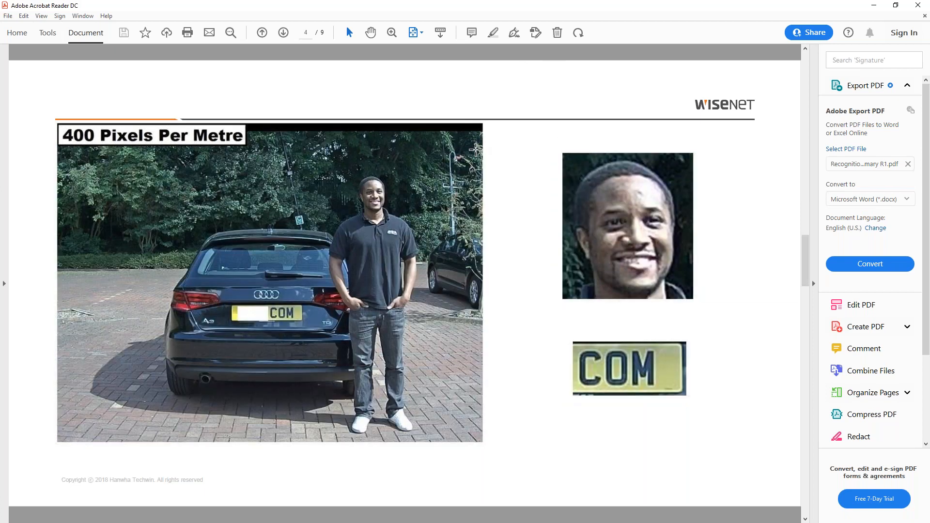
{"action": "left_click_drag", "start_coordinate": [575, 160], "coordinate": [696, 304]}
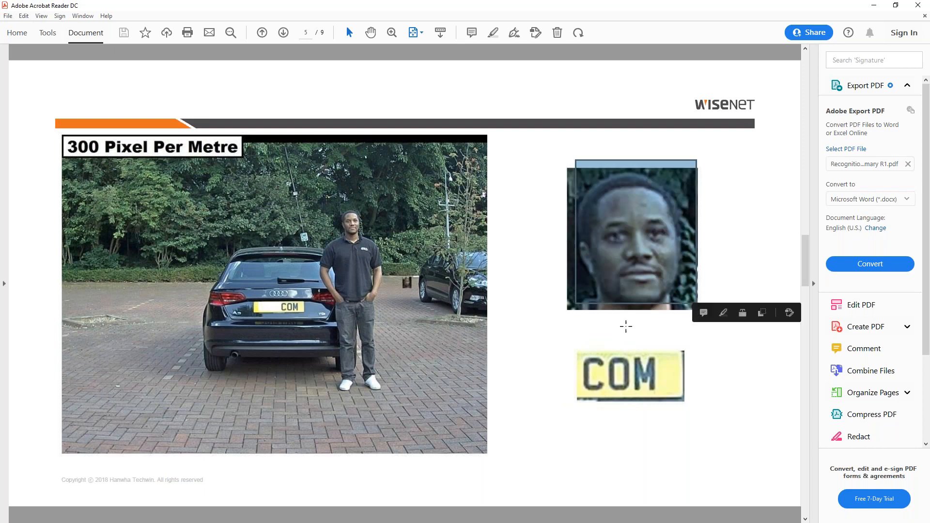
{"action": "scroll", "coordinate": [368, 321], "scroll_direction": "up", "scroll_amount": 3}
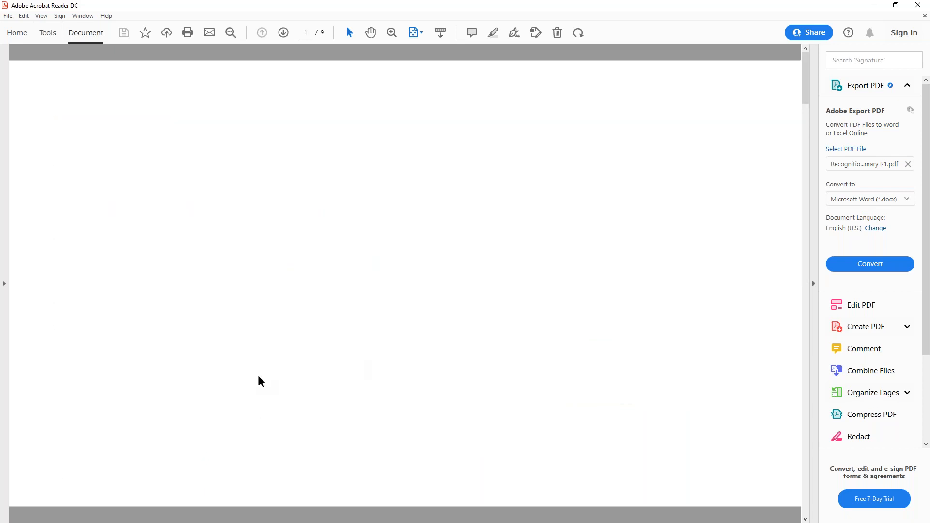
{"action": "left_click_drag", "start_coordinate": [233, 384], "coordinate": [266, 388]}
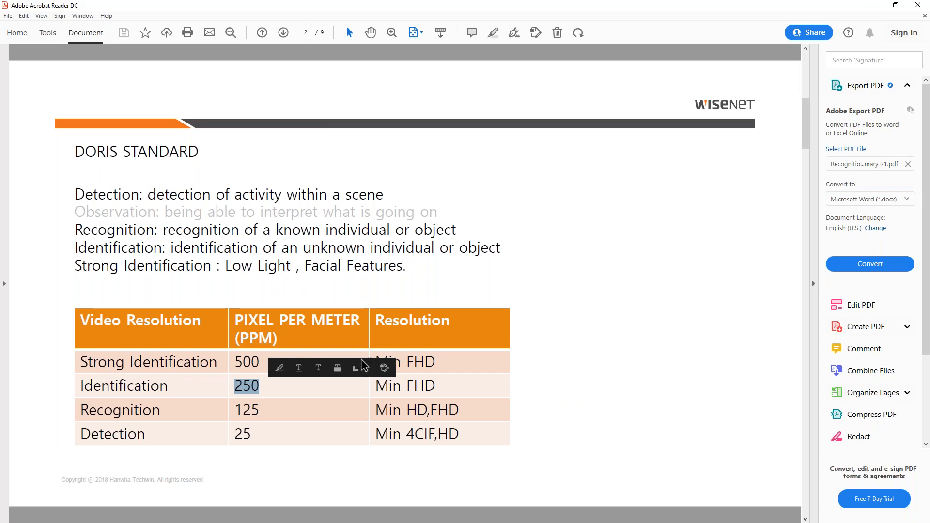
{"action": "scroll", "coordinate": [584, 329], "scroll_direction": "down", "scroll_amount": 3}
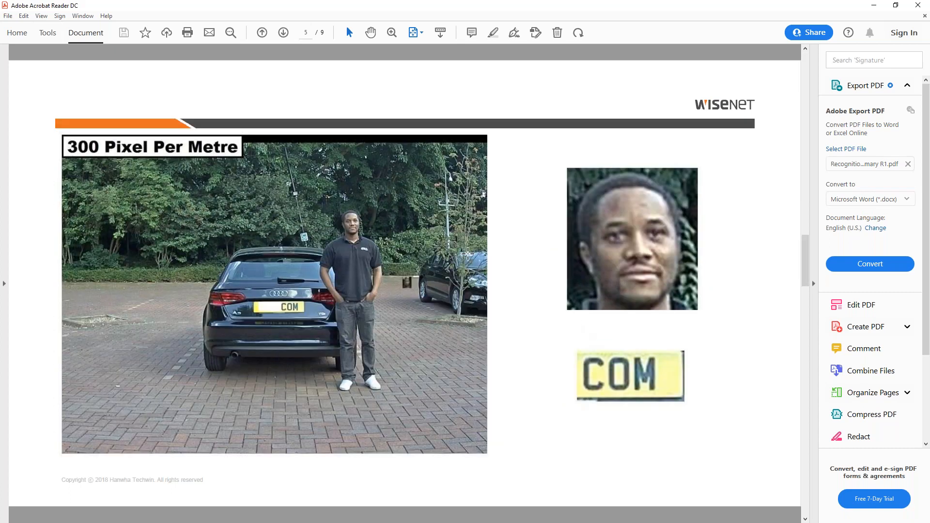
- Examine the face and number-plate crops on the 200 pixels-per-metre page against the 400 pixels-per-metre page
{"action": "scroll", "coordinate": [467, 253], "scroll_direction": "down", "scroll_amount": 1}
{"action": "left_click_drag", "start_coordinate": [569, 180], "coordinate": [510, 213]}
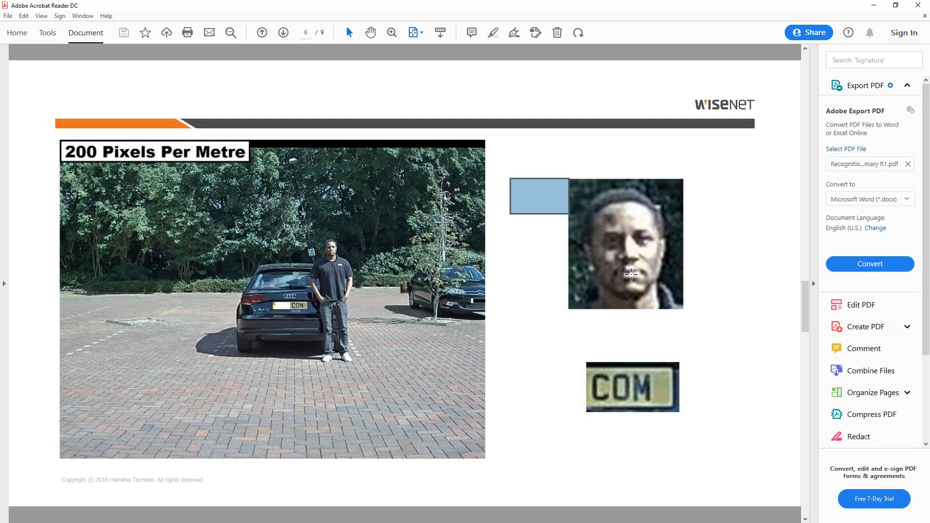
{"action": "left_click", "coordinate": [631, 275]}
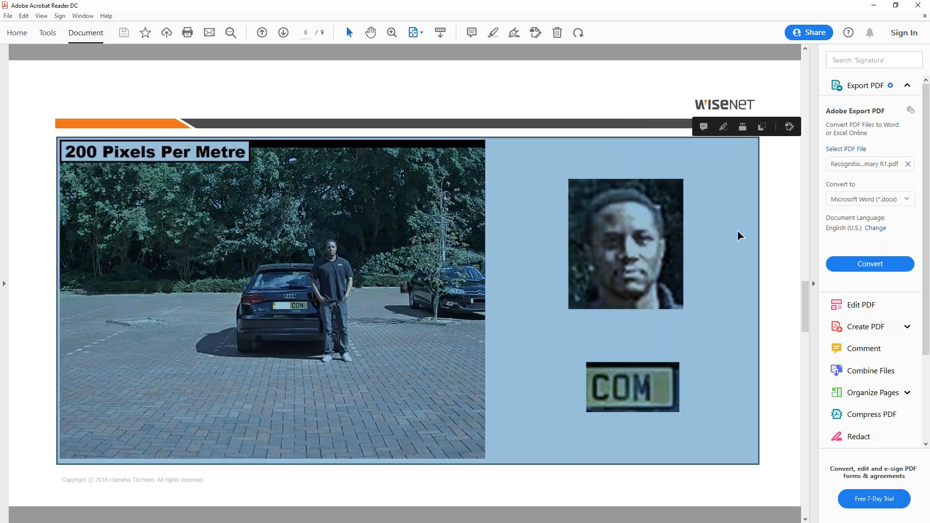
{"action": "left_click", "coordinate": [777, 245]}
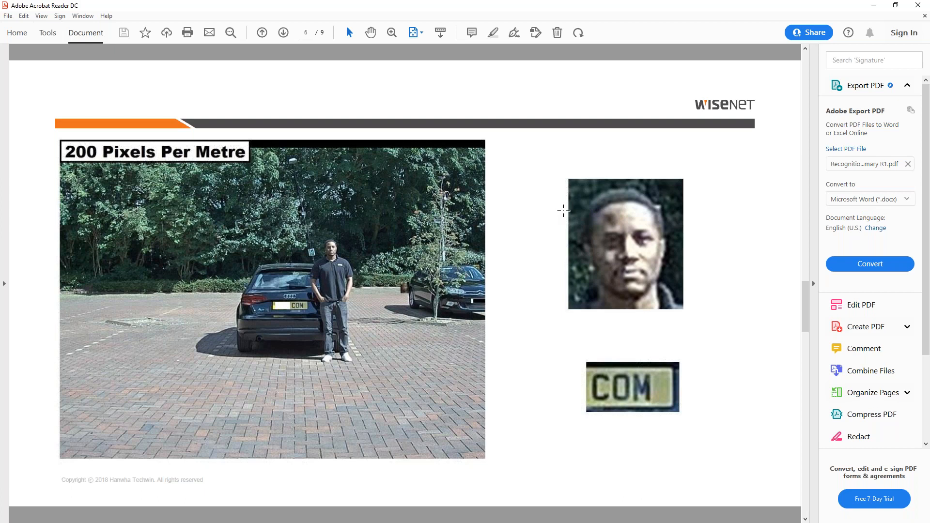
{"action": "scroll", "coordinate": [491, 278], "scroll_direction": "up", "scroll_amount": 2}
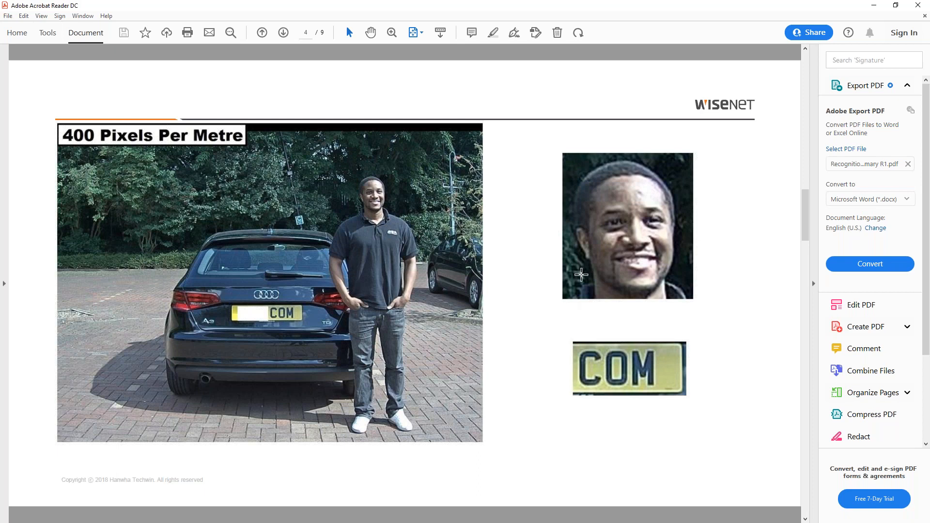
{"action": "scroll", "coordinate": [581, 274], "scroll_direction": "down", "scroll_amount": 2}
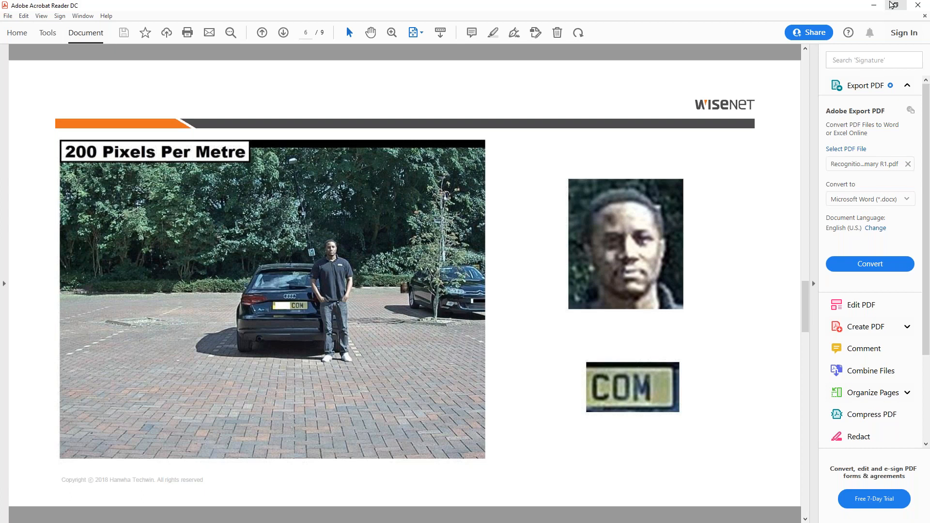
{"action": "left_click", "coordinate": [870, 12]}
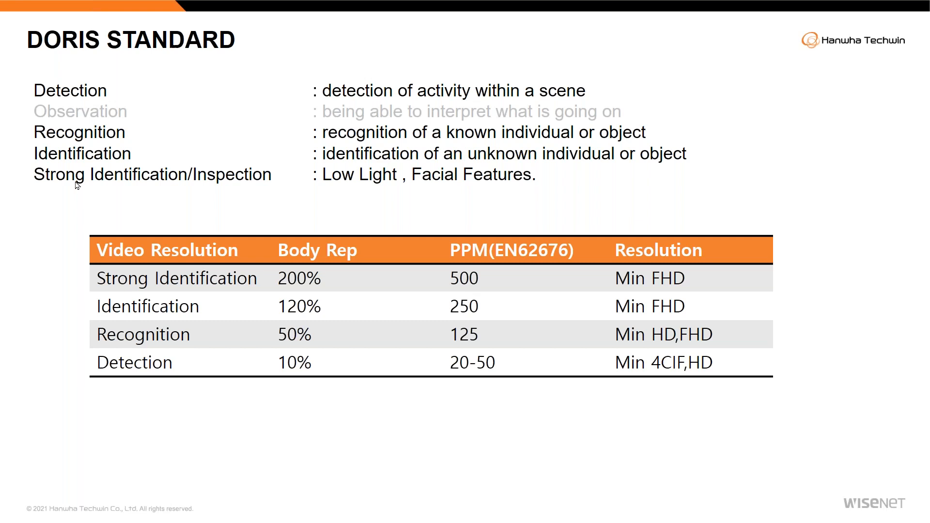
- Return to the sample PDF and review its 50, 150 and 500 pixels-per-metre images
{"action": "key", "text": "Escape"}
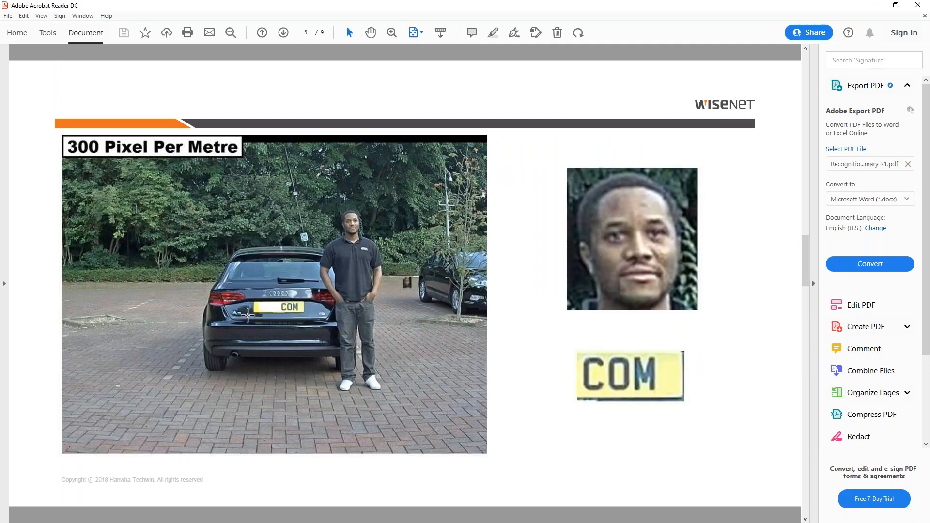
{"action": "left_click", "coordinate": [918, 5]}
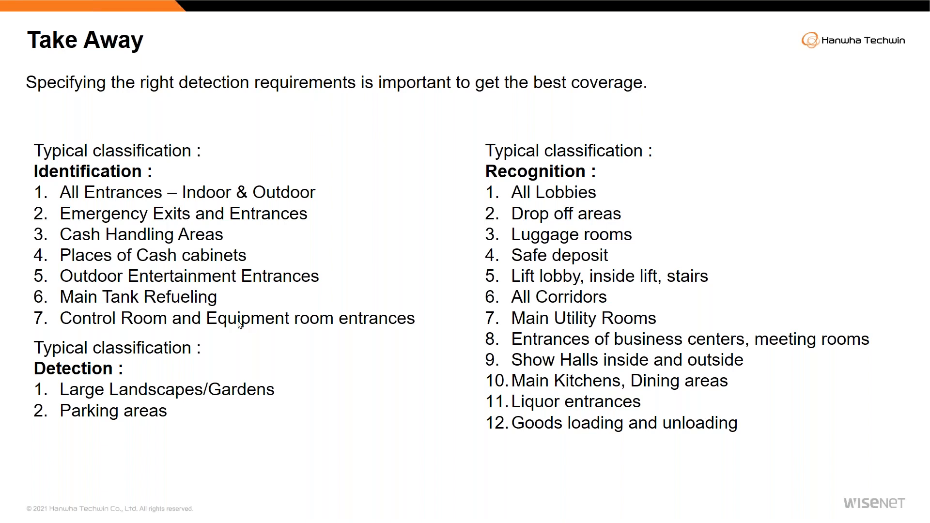
{"action": "left_click", "coordinate": [168, 409]}
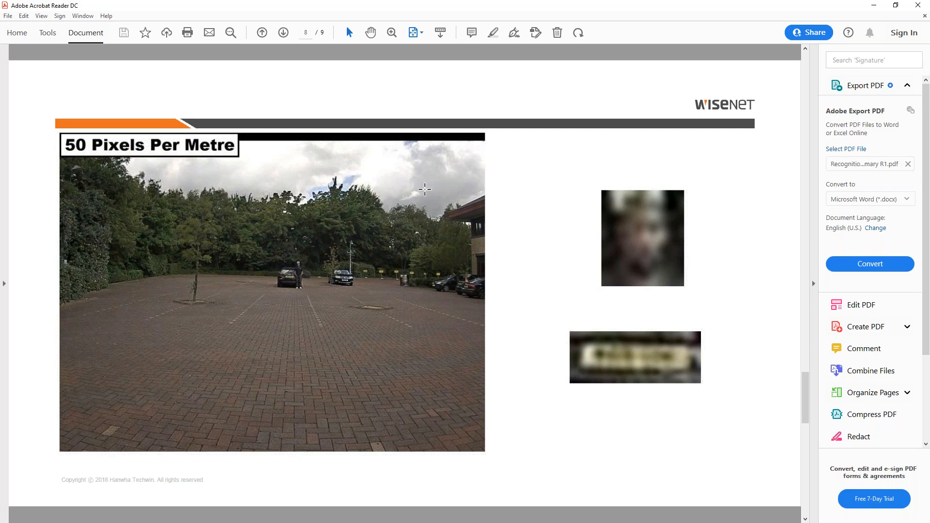
{"action": "scroll", "coordinate": [386, 369], "scroll_direction": "up", "scroll_amount": 3}
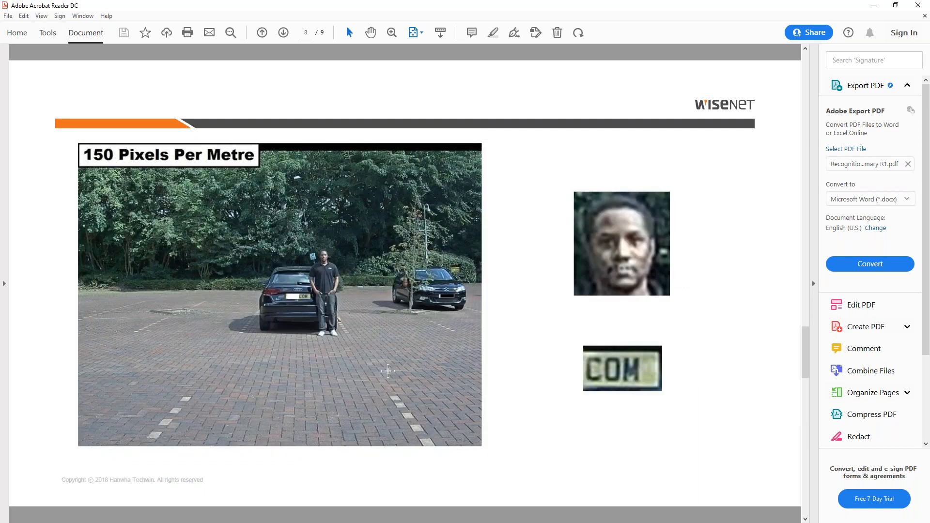
{"action": "scroll", "coordinate": [386, 366], "scroll_direction": "up", "scroll_amount": 3}
{"action": "scroll", "coordinate": [385, 366], "scroll_direction": "up", "scroll_amount": 9}
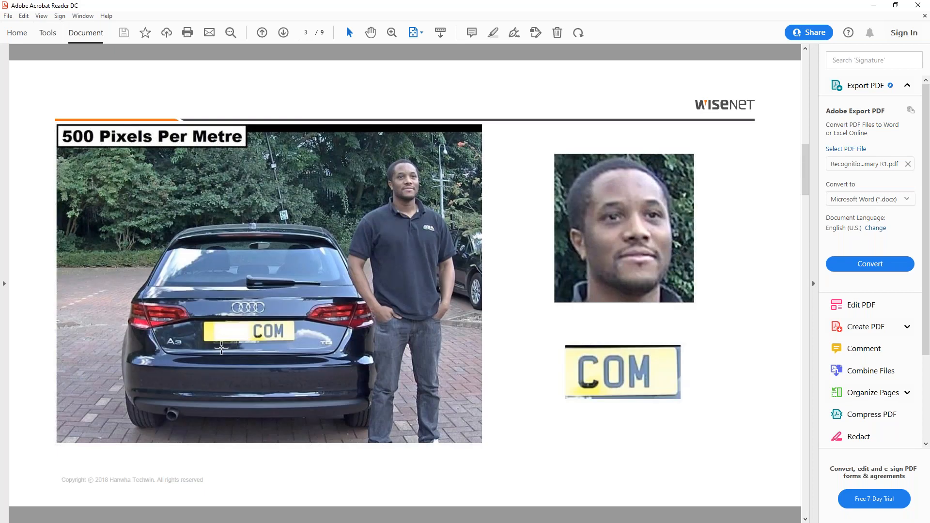
{"action": "scroll", "coordinate": [227, 334], "scroll_direction": "down", "scroll_amount": 15}
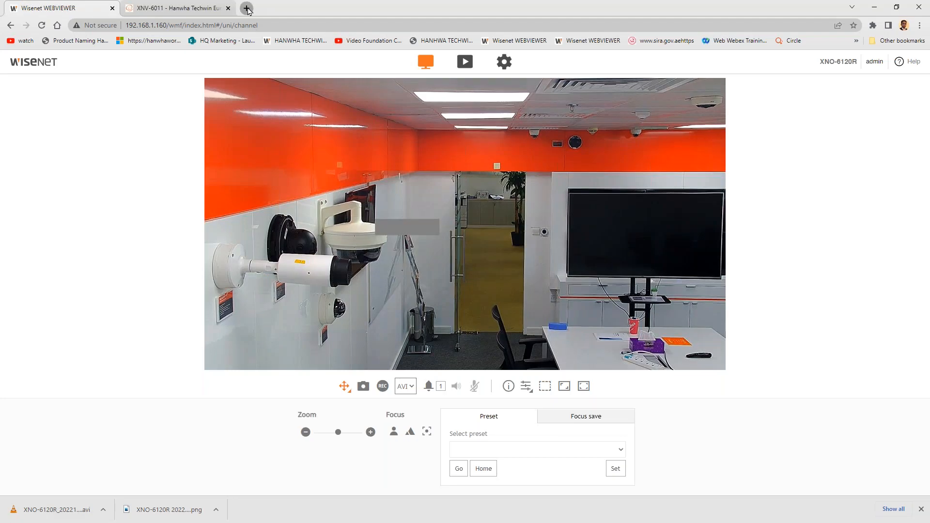
- Open the hanwha-security.com website in a new browser tab
{"action": "left_click", "coordinate": [247, 9]}
{"action": "type", "text": "hanwh"}
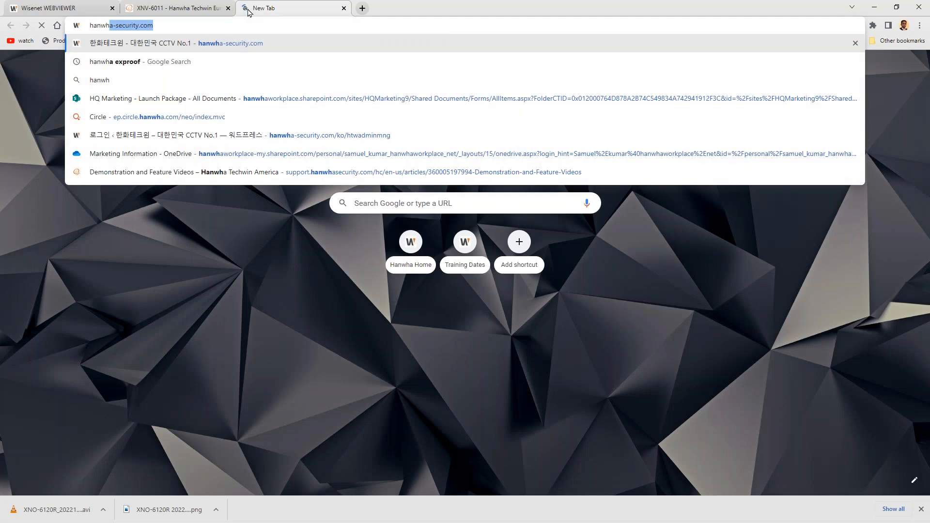
{"action": "key", "text": "Return"}
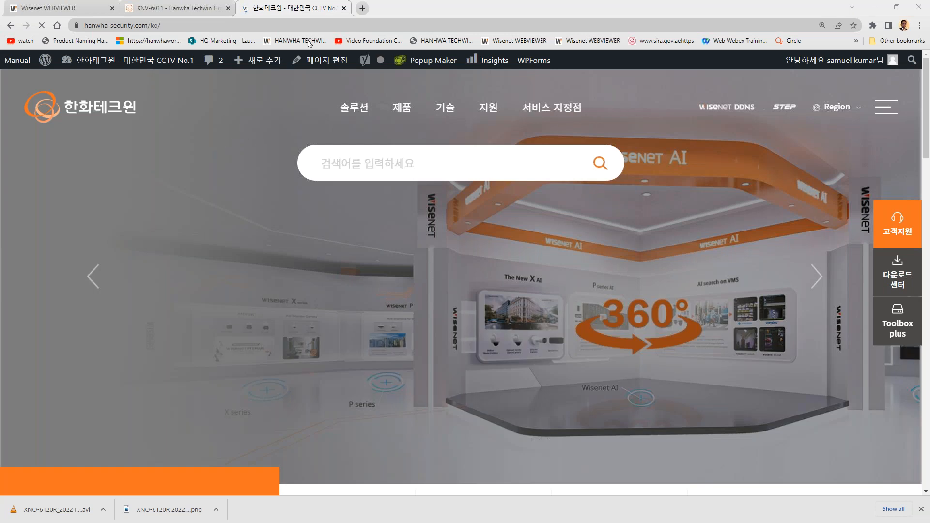
- Open jvsg.com in another new tab and go to its CCTV Lens Calculator
{"action": "left_click", "coordinate": [363, 8]}
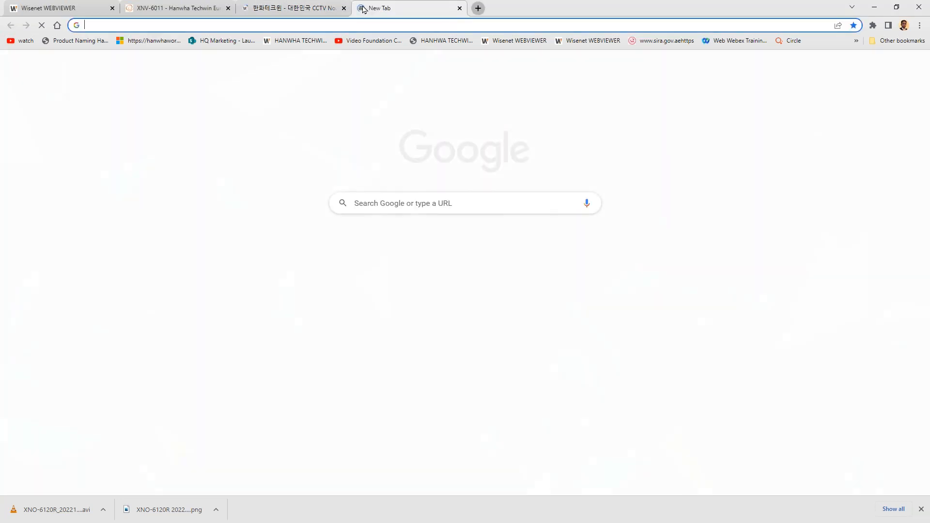
{"action": "type", "text": "jvsg.com"}
{"action": "key", "text": "Return"}
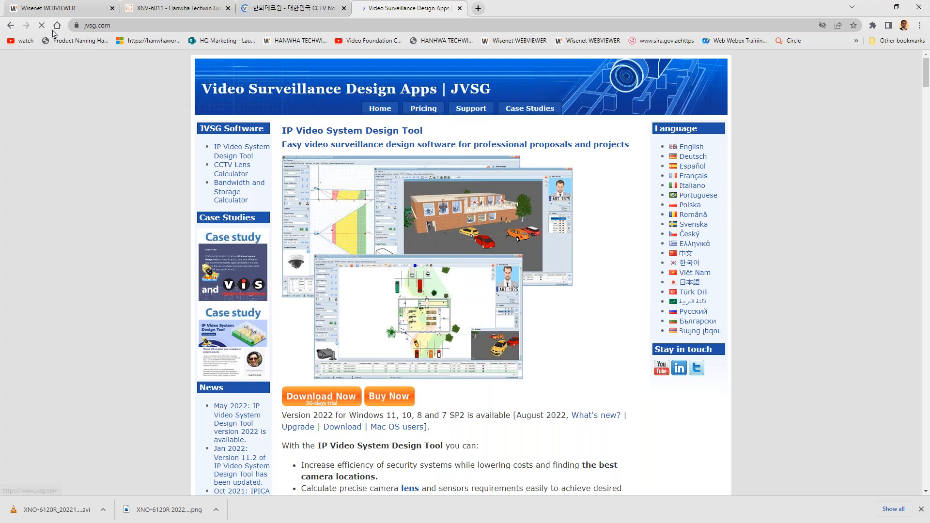
{"action": "left_click", "coordinate": [239, 176]}
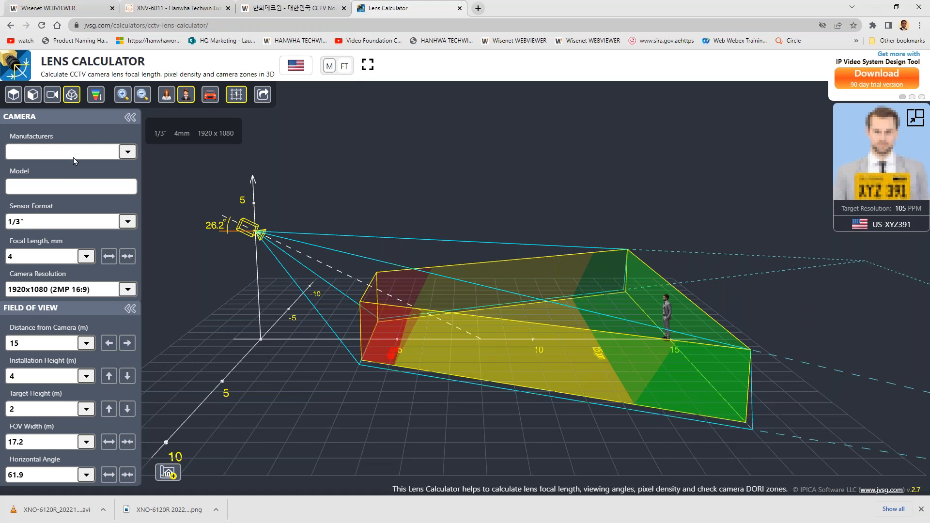
- Set the camera's sensor format to 1/2.8" in the lens calculator
{"action": "left_click", "coordinate": [107, 154]}
{"action": "left_click", "coordinate": [100, 158]}
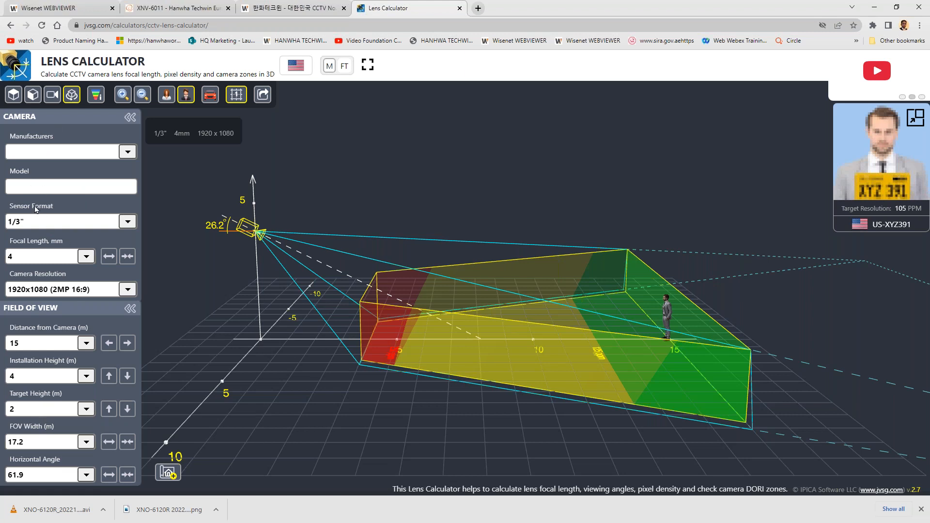
{"action": "left_click", "coordinate": [41, 224]}
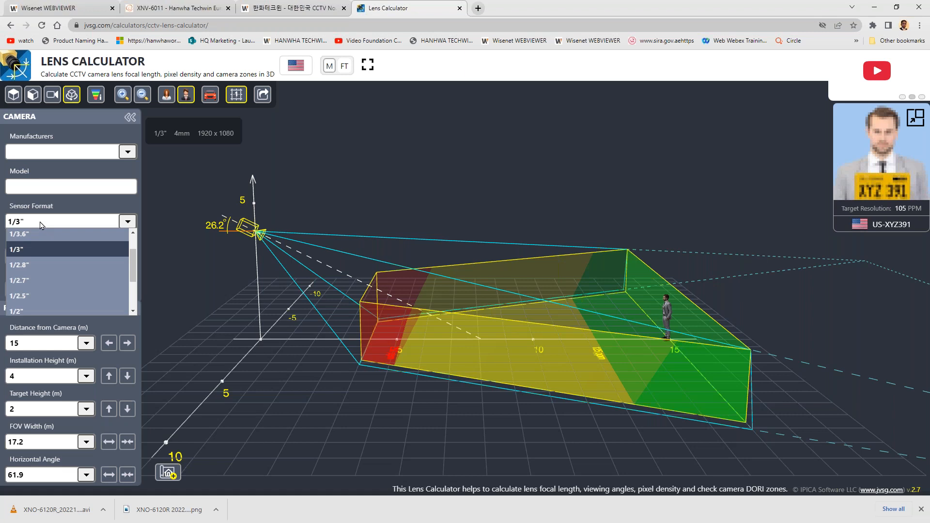
{"action": "left_click", "coordinate": [32, 267]}
{"action": "left_click", "coordinate": [43, 258]}
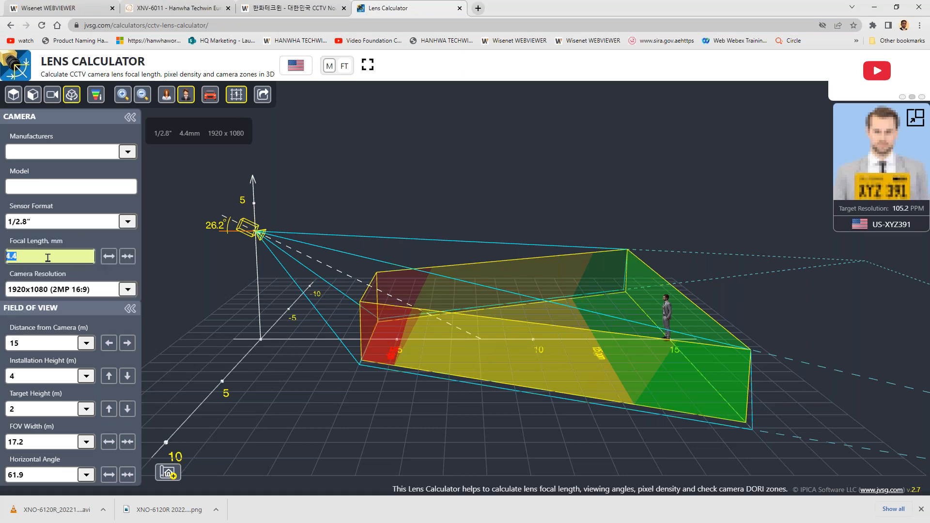
{"action": "left_click", "coordinate": [58, 289]}
{"action": "left_click", "coordinate": [59, 290]}
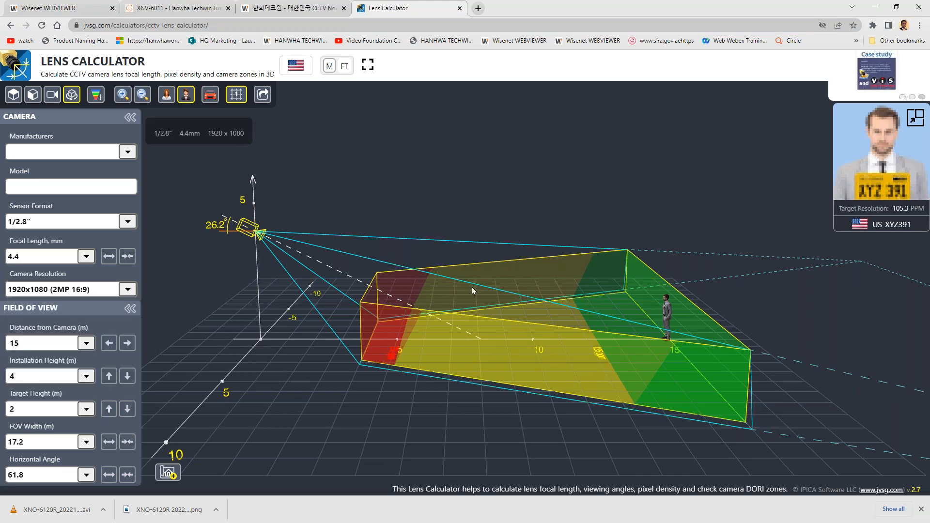
- Lower the camera's installation height to 3 m and the target height to 1.8 m
{"action": "left_click", "coordinate": [36, 347]}
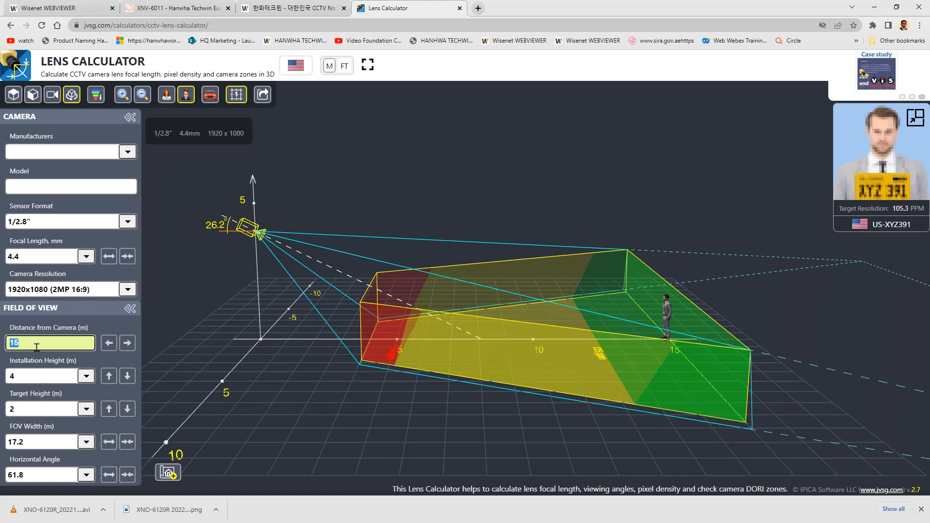
{"action": "left_click", "coordinate": [51, 381]}
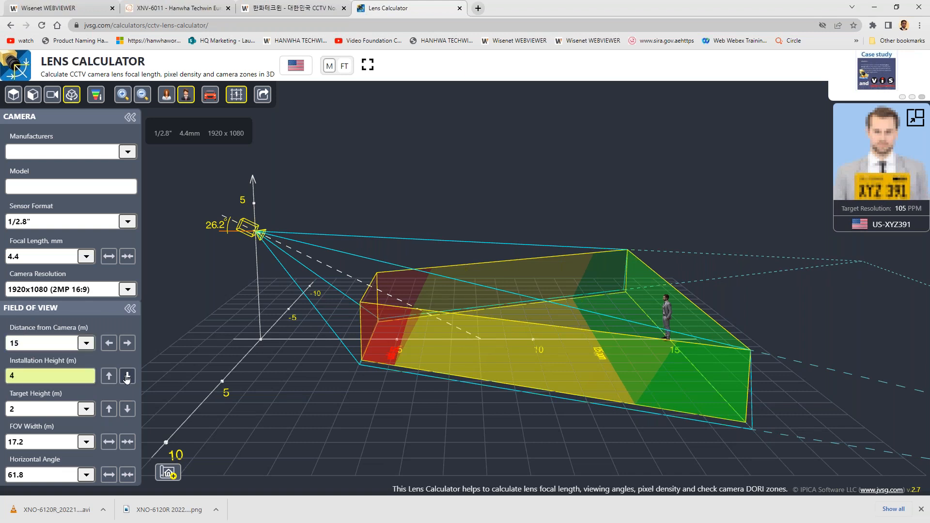
{"action": "left_click", "coordinate": [127, 376]}
{"action": "left_click", "coordinate": [127, 376]}
{"action": "left_click", "coordinate": [127, 376]}
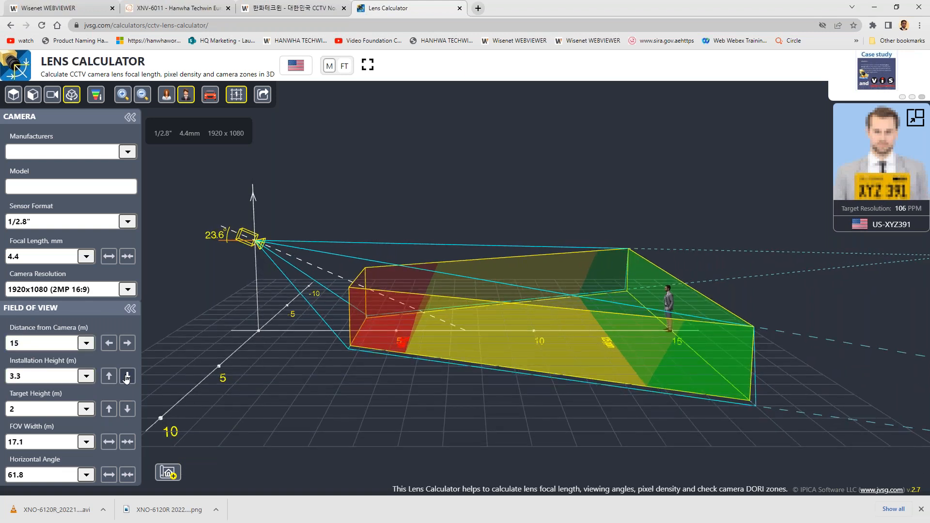
{"action": "key", "text": "Tab"}
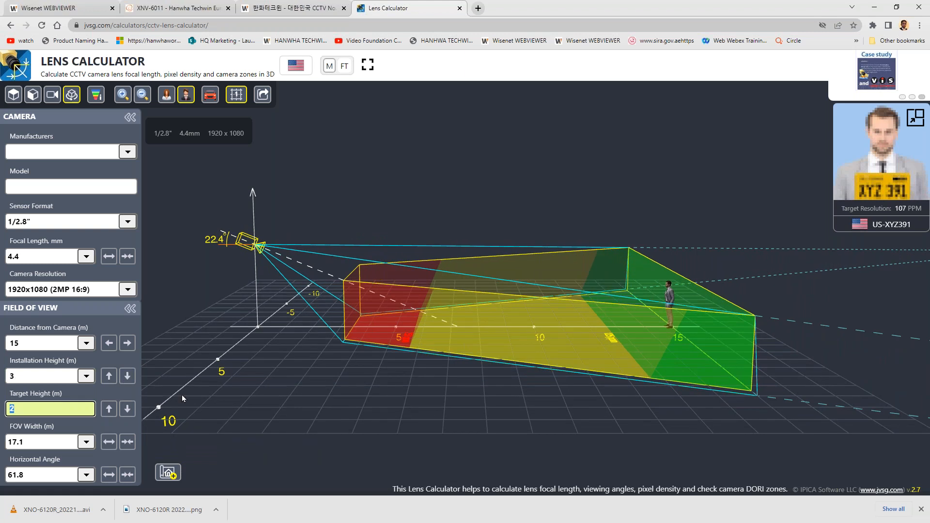
{"action": "left_click", "coordinate": [127, 409]}
{"action": "left_click", "coordinate": [126, 409]}
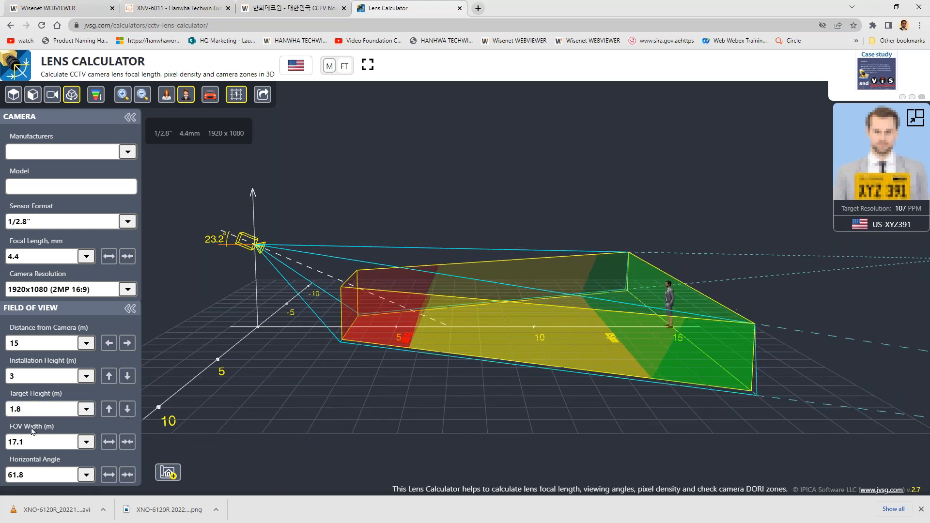
- Narrow the camera's field of view by adjusting the focal length to 5.5 mm
{"action": "left_click", "coordinate": [45, 445]}
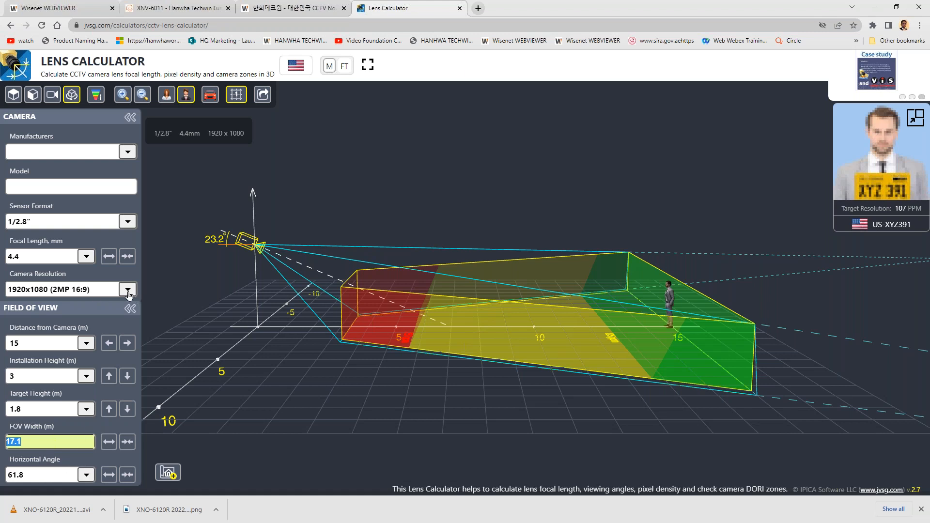
{"action": "left_click", "coordinate": [30, 256]}
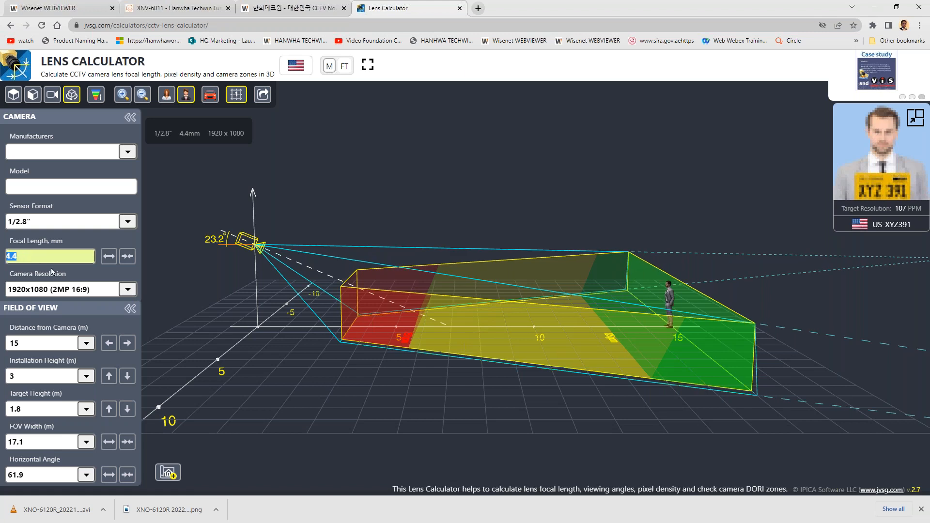
{"action": "left_click", "coordinate": [128, 260]}
{"action": "left_click", "coordinate": [127, 262]}
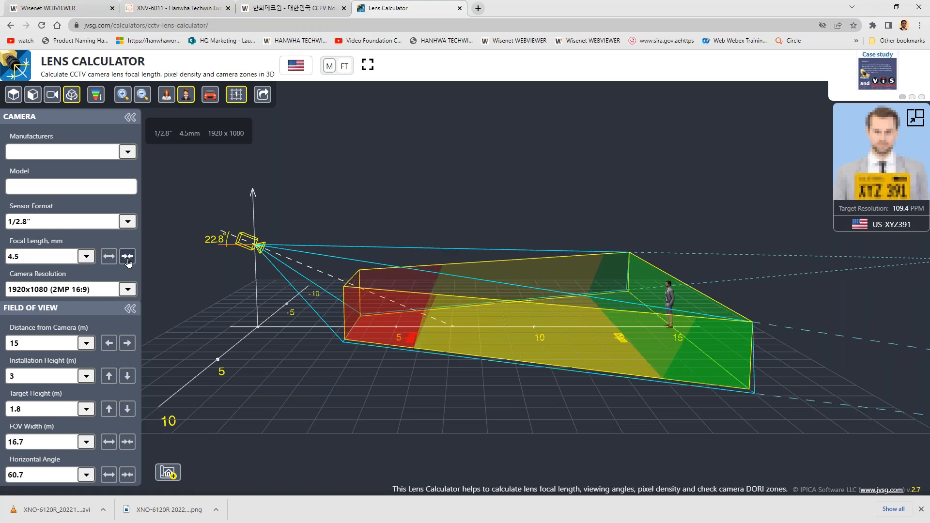
{"action": "left_click", "coordinate": [128, 261]}
{"action": "left_click", "coordinate": [128, 261]}
{"action": "left_click", "coordinate": [127, 260]}
{"action": "left_click", "coordinate": [127, 260]}
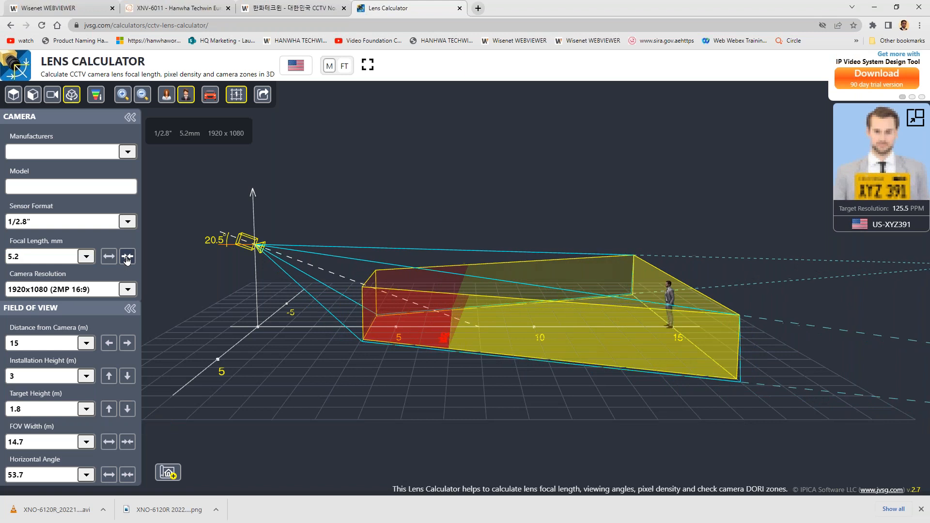
{"action": "left_click", "coordinate": [127, 260]}
{"action": "left_click", "coordinate": [127, 260]}
{"action": "left_click", "coordinate": [126, 260]}
{"action": "left_click", "coordinate": [109, 259]}
{"action": "left_click", "coordinate": [109, 259]}
- Widen the camera's field of view by lowering the focal length to 3.3 mm
{"action": "left_click", "coordinate": [108, 260]}
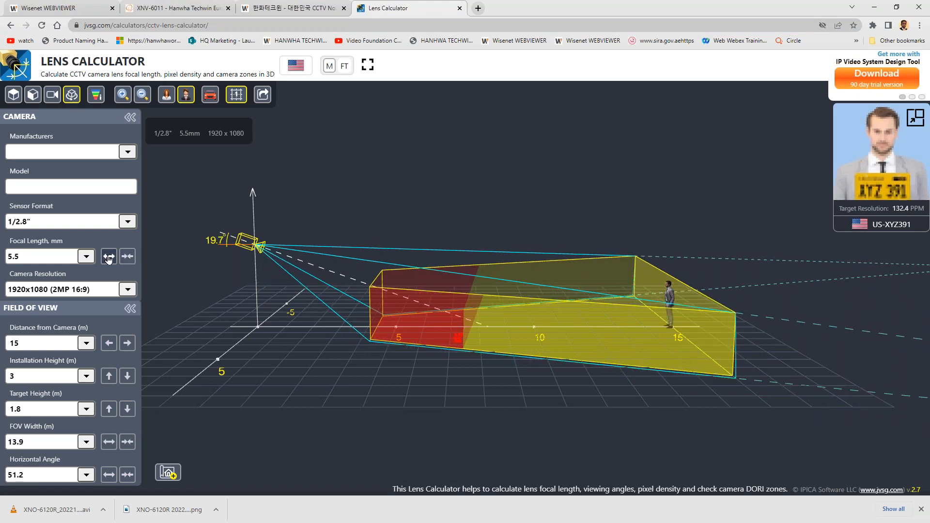
{"action": "left_click", "coordinate": [109, 259]}
{"action": "left_click", "coordinate": [108, 260]}
{"action": "left_click", "coordinate": [109, 259]}
{"action": "left_click", "coordinate": [109, 260]}
{"action": "left_click", "coordinate": [109, 260]}
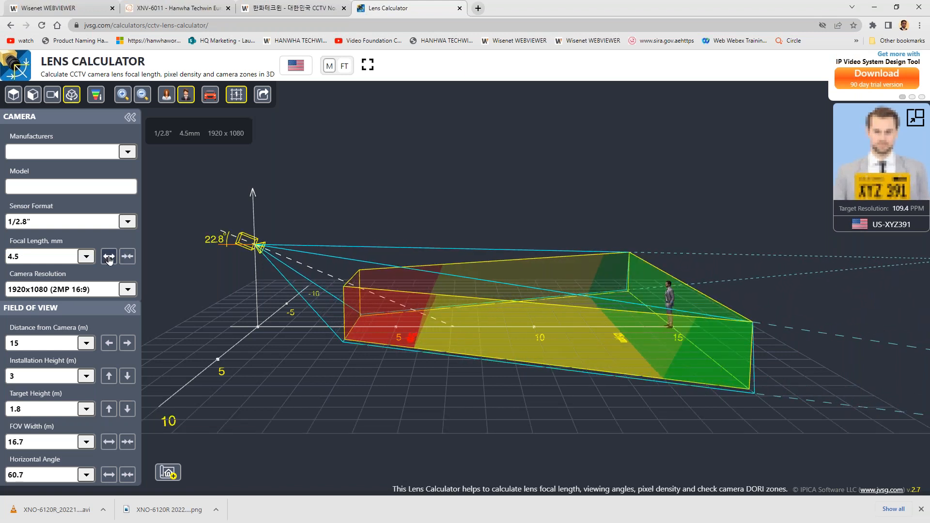
{"action": "left_click", "coordinate": [109, 260]}
{"action": "left_click", "coordinate": [108, 260]}
{"action": "left_click", "coordinate": [109, 259]}
{"action": "left_click", "coordinate": [109, 260]}
{"action": "left_click", "coordinate": [109, 260]}
{"action": "left_click", "coordinate": [109, 260]}
{"action": "left_click", "coordinate": [109, 260]}
{"action": "left_click", "coordinate": [109, 260]}
{"action": "left_click", "coordinate": [109, 259]}
{"action": "left_click", "coordinate": [109, 259]}
{"action": "left_click", "coordinate": [109, 260]}
{"action": "left_click", "coordinate": [109, 259]}
{"action": "left_click_drag", "start_coordinate": [460, 231], "coordinate": [454, 333]}
{"action": "scroll", "coordinate": [454, 334], "scroll_direction": "down", "scroll_amount": 3}
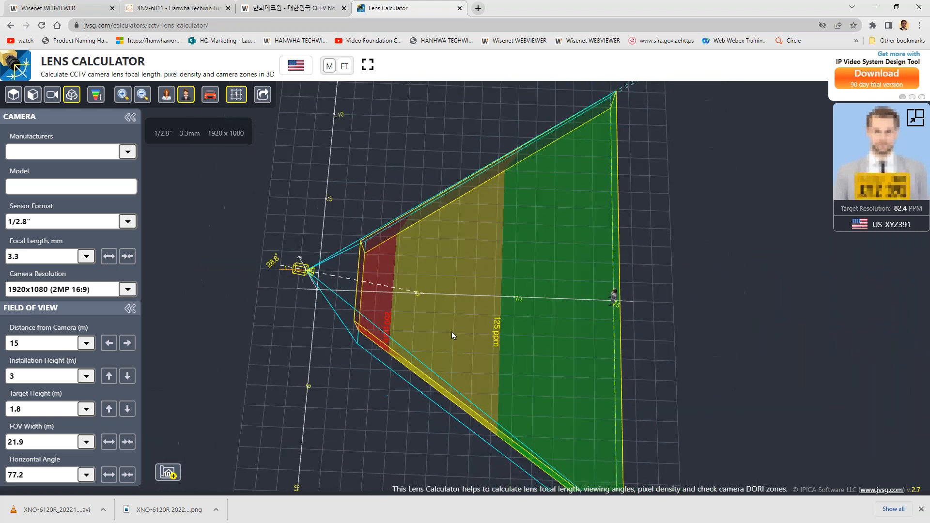
- Lower the focal length further to 2.4 mm and inspect the pixel-density zones from above
{"action": "left_click", "coordinate": [110, 261]}
{"action": "left_click", "coordinate": [109, 260]}
{"action": "left_click", "coordinate": [110, 260]}
{"action": "left_click", "coordinate": [109, 260]}
{"action": "scroll", "coordinate": [503, 374], "scroll_direction": "down", "scroll_amount": 3}
{"action": "left_click_drag", "start_coordinate": [502, 374], "coordinate": [396, 386]}
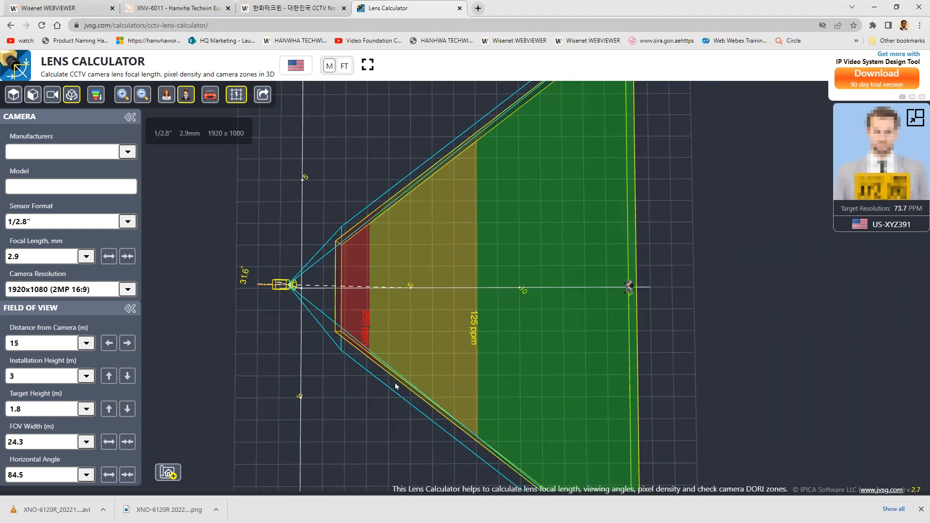
{"action": "left_click", "coordinate": [109, 257]}
{"action": "left_click", "coordinate": [108, 257]}
{"action": "left_click", "coordinate": [109, 256]}
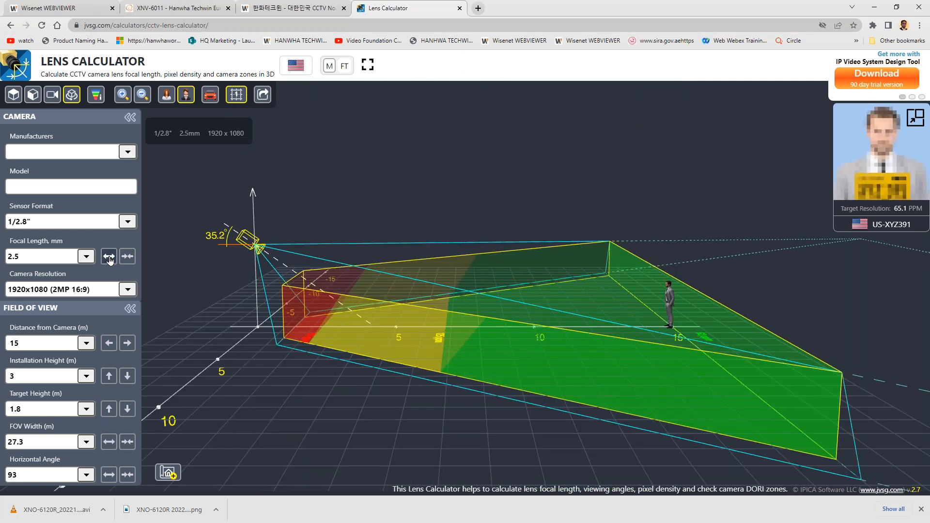
{"action": "left_click", "coordinate": [108, 256]}
{"action": "left_click_drag", "start_coordinate": [382, 303], "coordinate": [399, 280]}
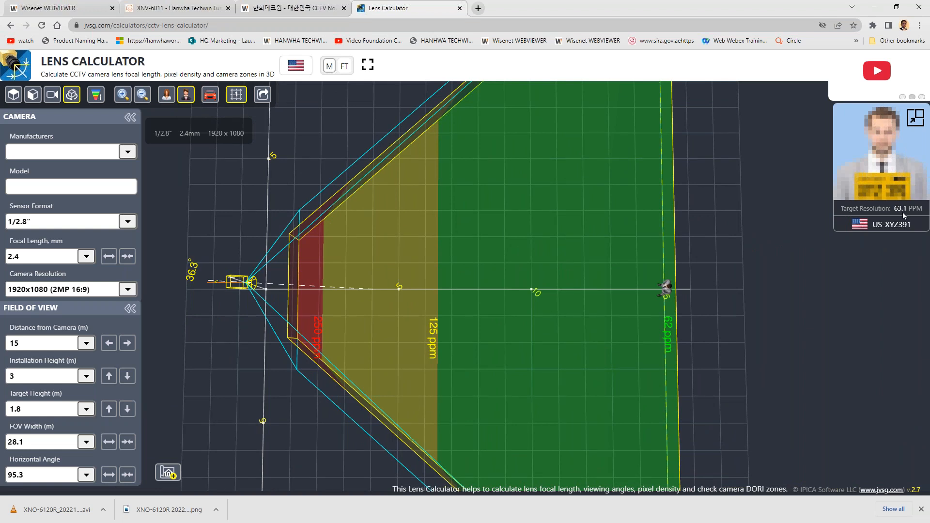
- Narrow the camera's field of view by raising the focal length to 12 mm
{"action": "left_click", "coordinate": [129, 257]}
{"action": "left_click", "coordinate": [129, 257]}
{"action": "left_click", "coordinate": [128, 257]}
{"action": "left_click", "coordinate": [129, 257]}
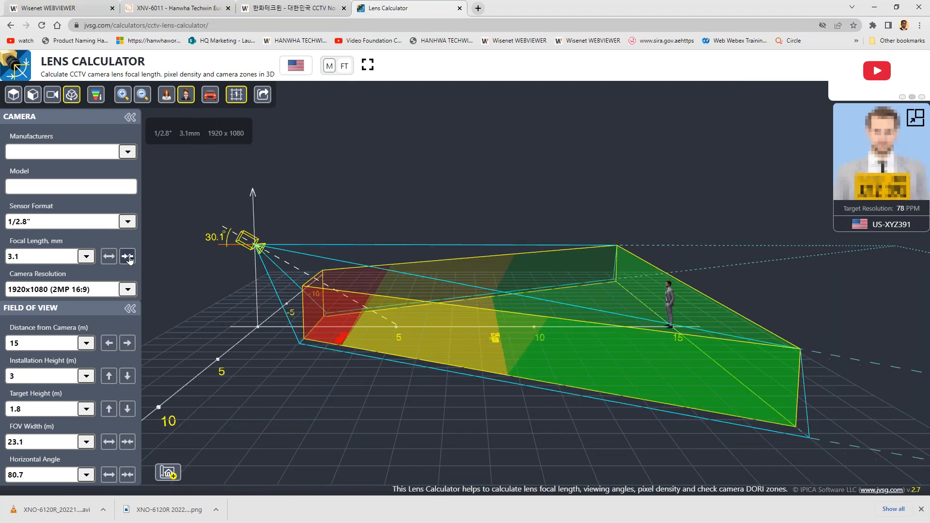
{"action": "left_click", "coordinate": [129, 256]}
{"action": "left_click", "coordinate": [129, 257]}
{"action": "left_click", "coordinate": [129, 257]}
{"action": "left_click", "coordinate": [129, 256]}
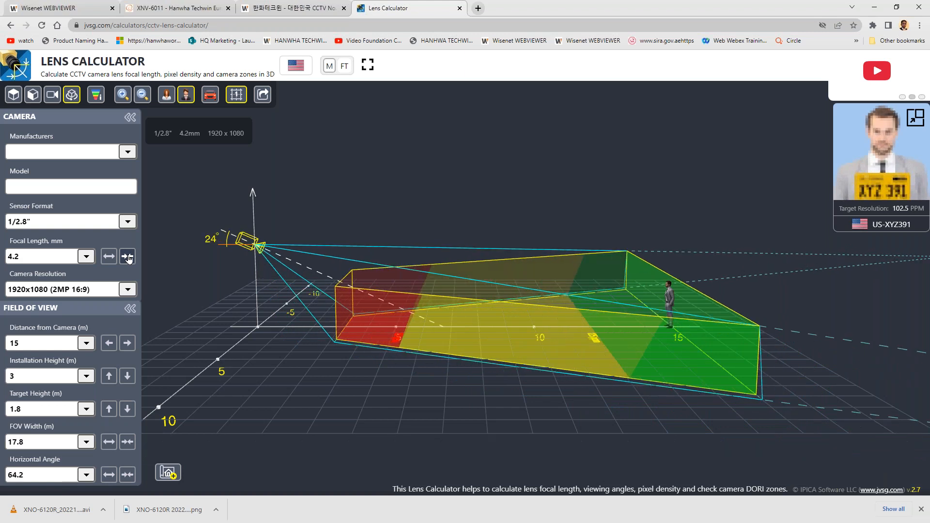
{"action": "left_click", "coordinate": [129, 257]}
{"action": "left_click", "coordinate": [129, 256]}
{"action": "left_click", "coordinate": [129, 256]}
{"action": "left_click", "coordinate": [128, 257]}
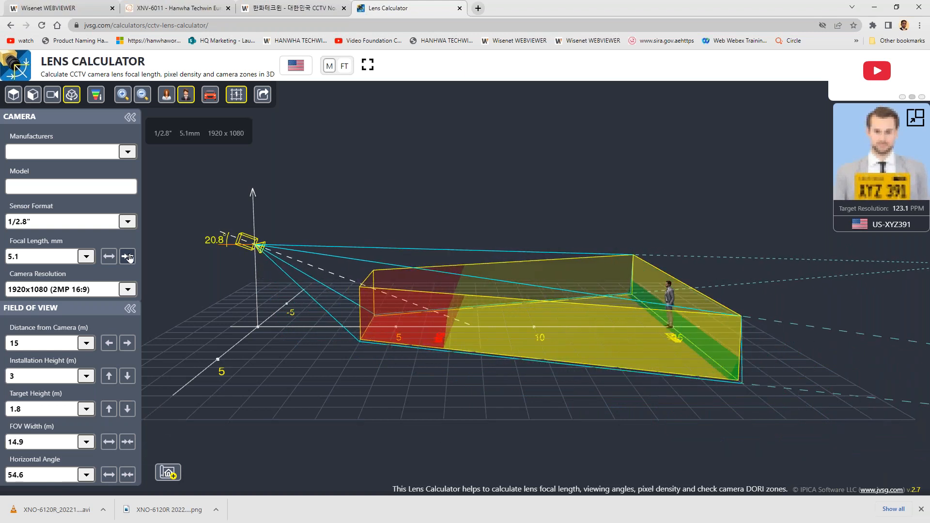
{"action": "left_click", "coordinate": [128, 257]}
{"action": "left_click", "coordinate": [129, 257]}
{"action": "left_click", "coordinate": [129, 257]}
{"action": "left_click", "coordinate": [129, 257]}
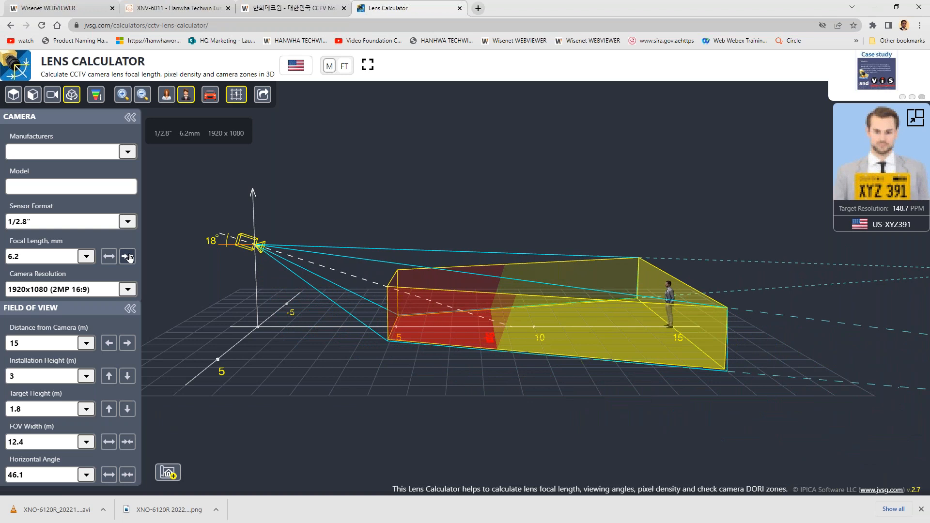
{"action": "left_click", "coordinate": [129, 257]}
{"action": "left_click", "coordinate": [128, 257]}
{"action": "left_click", "coordinate": [129, 257]}
{"action": "left_click", "coordinate": [128, 257]}
{"action": "left_click", "coordinate": [129, 257]}
{"action": "left_click", "coordinate": [129, 257]}
{"action": "left_click", "coordinate": [129, 257]}
{"action": "left_click", "coordinate": [129, 256]}
{"action": "left_click", "coordinate": [129, 256]}
{"action": "left_click", "coordinate": [129, 257]}
{"action": "left_click", "coordinate": [129, 256]}
{"action": "left_click", "coordinate": [129, 256]}
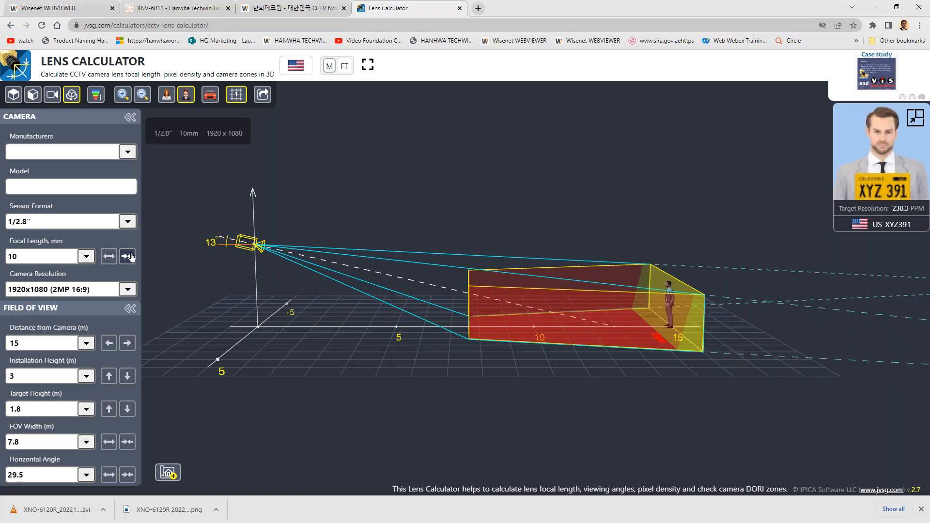
{"action": "left_click", "coordinate": [129, 257]}
{"action": "left_click", "coordinate": [111, 259]}
{"action": "left_click", "coordinate": [111, 259]}
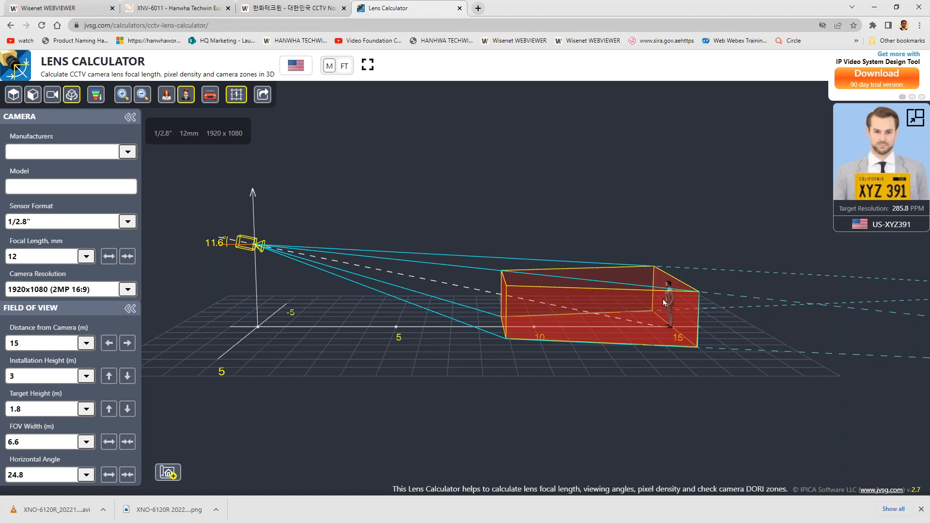
- Try the 1/6" sensor format and return the camera to 1/2.8"
{"action": "left_click", "coordinate": [35, 224]}
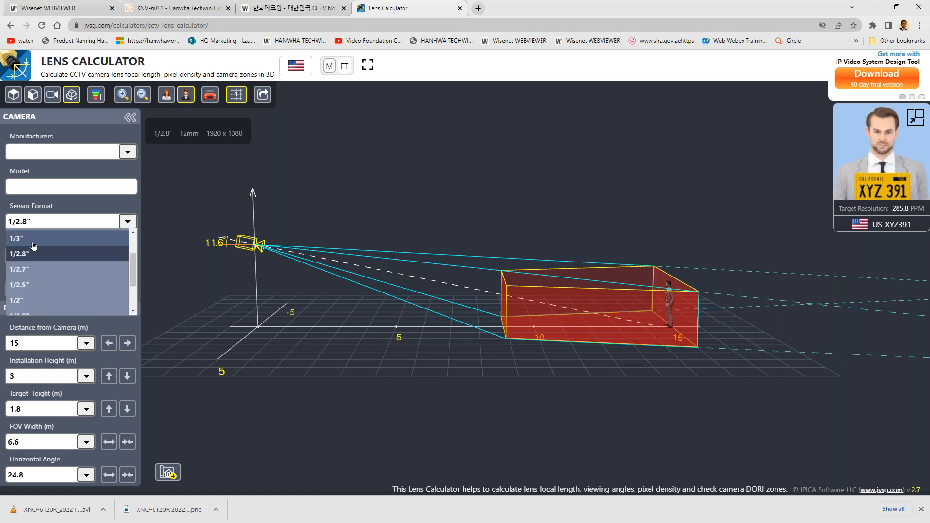
{"action": "scroll", "coordinate": [63, 283], "scroll_direction": "up", "scroll_amount": 3}
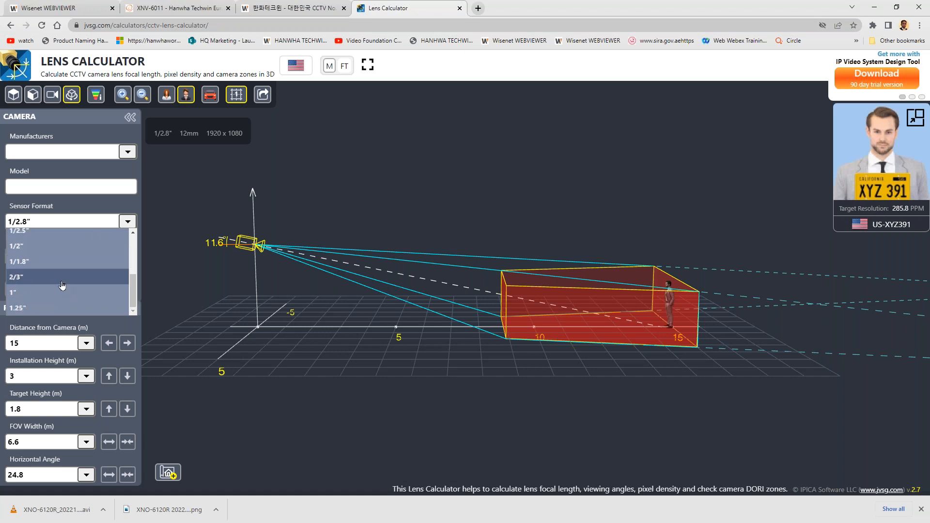
{"action": "left_click", "coordinate": [60, 236]}
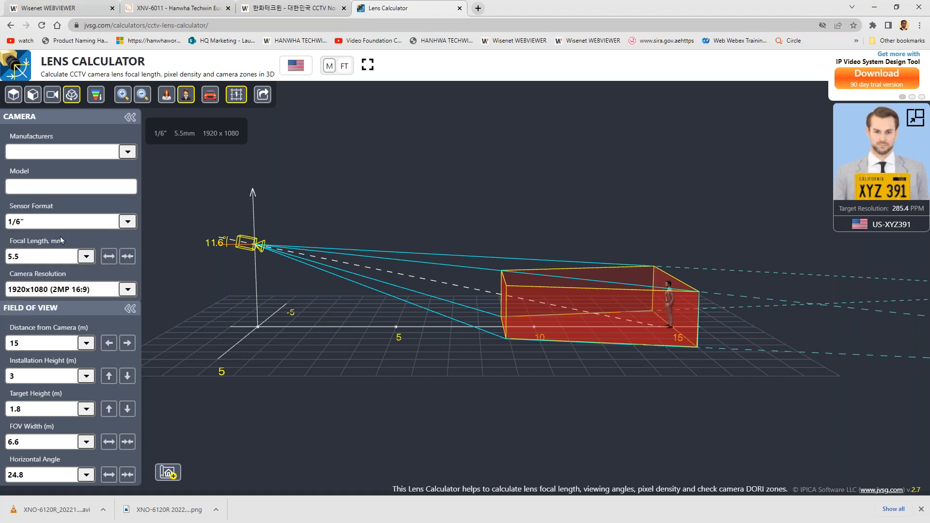
{"action": "left_click", "coordinate": [58, 227]}
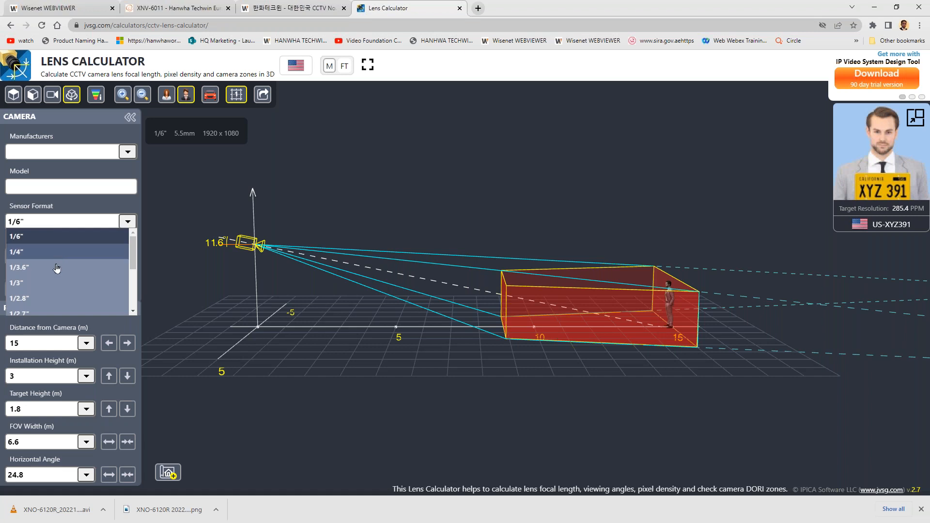
{"action": "left_click", "coordinate": [63, 299]}
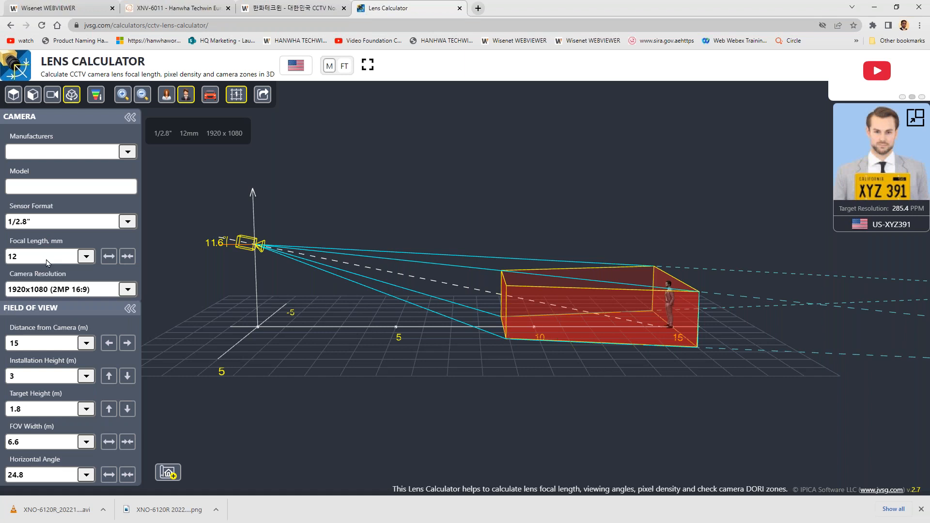
- Annotate the top view with a camera-to-target line labelled 15 and circle the camera distance and horizontal angle values
{"action": "left_click_drag", "start_coordinate": [701, 354], "coordinate": [670, 426]}
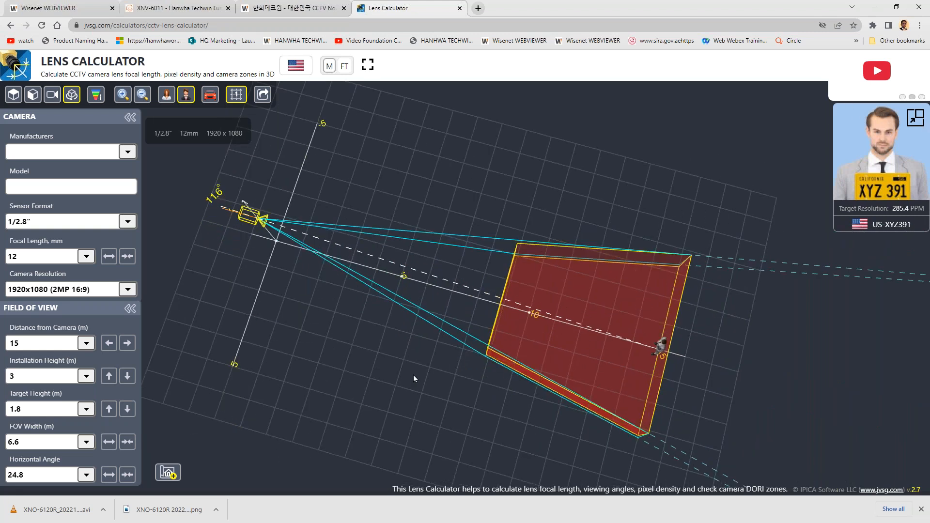
{"action": "left_click_drag", "start_coordinate": [426, 394], "coordinate": [449, 312]}
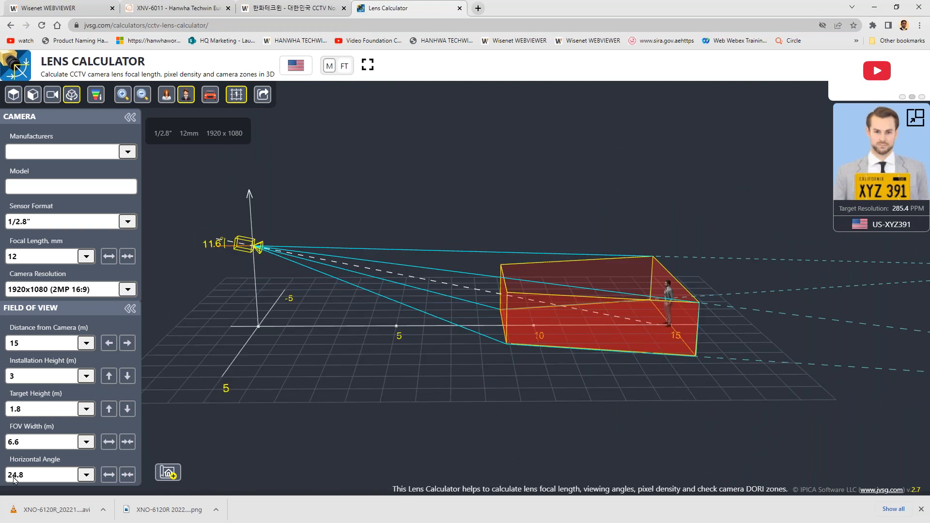
{"action": "left_click_drag", "start_coordinate": [278, 374], "coordinate": [292, 450]}
{"action": "left_click_drag", "start_coordinate": [345, 313], "coordinate": [330, 382]}
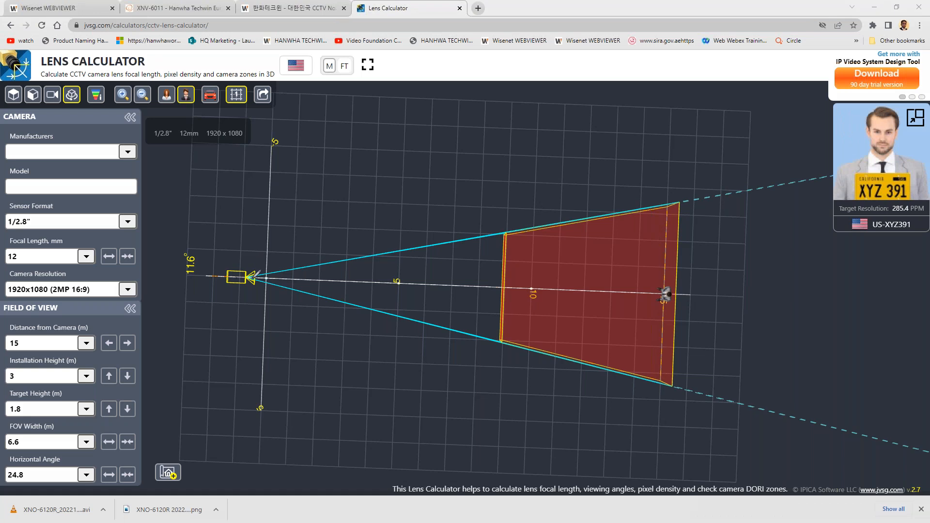
{"action": "left_click_drag", "start_coordinate": [267, 278], "coordinate": [418, 298]}
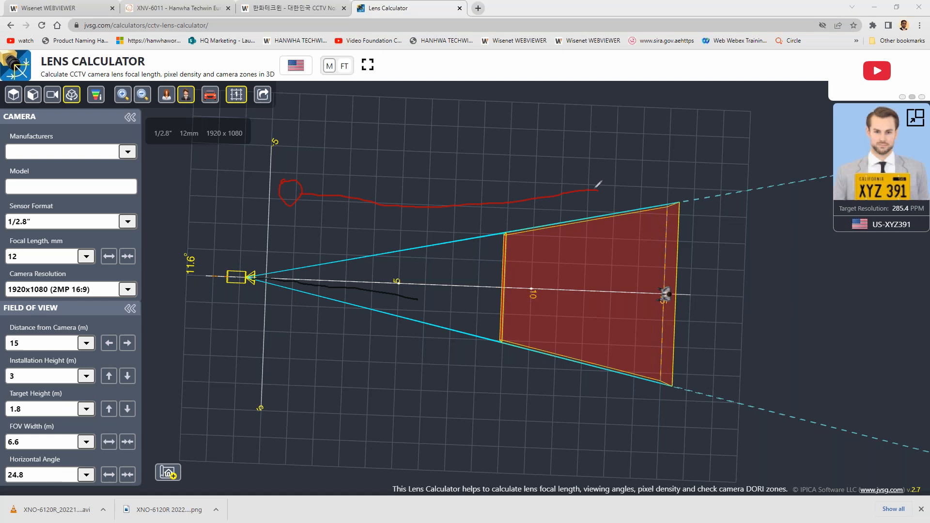
{"action": "mouse_move", "coordinate": [14, 335]}
{"action": "left_mouse_down"}
{"action": "mouse_move", "coordinate": [18, 352]}
{"action": "mouse_move", "coordinate": [22, 337]}
{"action": "left_mouse_up"}
{"action": "mouse_move", "coordinate": [444, 184]}
{"action": "left_mouse_down"}
{"action": "mouse_move", "coordinate": [455, 190]}
{"action": "mouse_move", "coordinate": [451, 200]}
{"action": "left_mouse_up"}
{"action": "mouse_move", "coordinate": [23, 464]}
{"action": "left_mouse_down"}
{"action": "mouse_move", "coordinate": [7, 466]}
{"action": "mouse_move", "coordinate": [25, 481]}
{"action": "mouse_move", "coordinate": [23, 466]}
{"action": "left_mouse_up"}
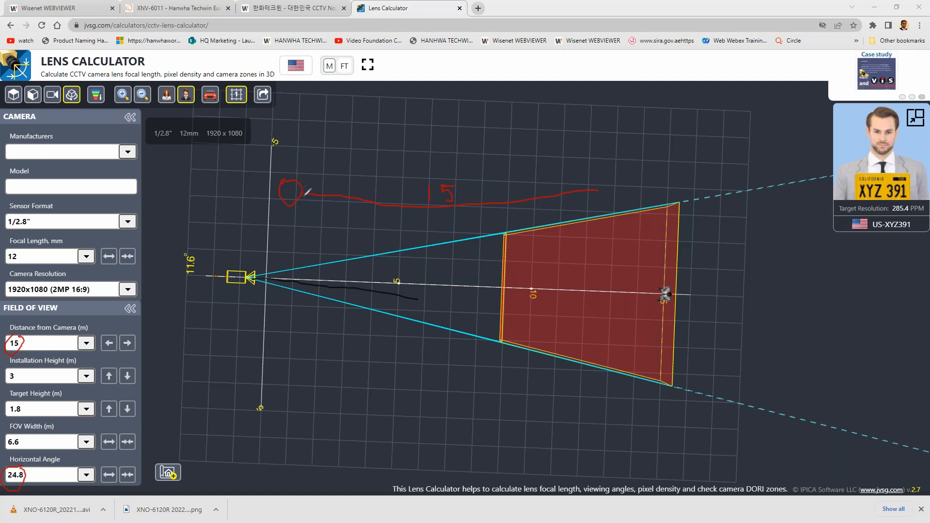
- Sketch a field-of-view triangle from the drawn camera and outline the calculator's coverage area and target person
{"action": "left_click_drag", "start_coordinate": [297, 192], "coordinate": [606, 117]}
{"action": "left_click_drag", "start_coordinate": [371, 183], "coordinate": [371, 187]}
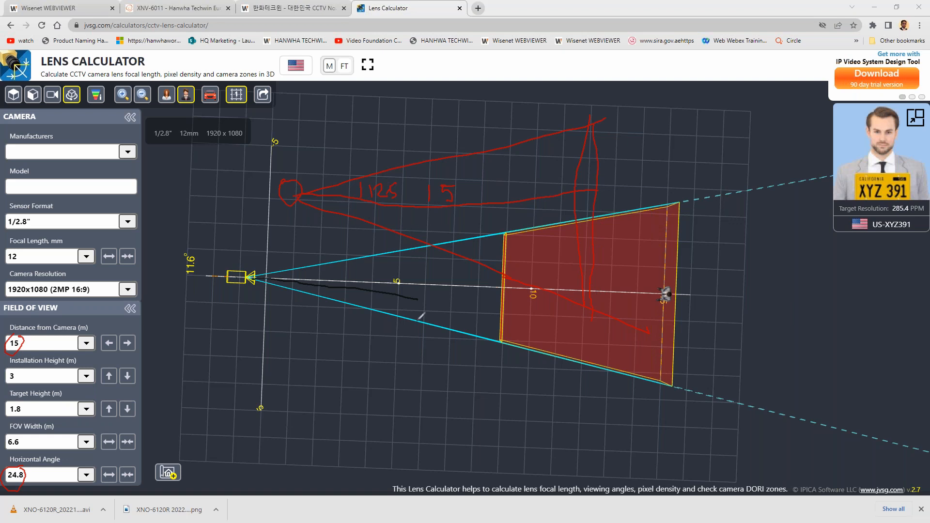
{"action": "mouse_move", "coordinate": [243, 284]}
{"action": "left_mouse_down"}
{"action": "mouse_move", "coordinate": [615, 248]}
{"action": "mouse_move", "coordinate": [688, 304]}
{"action": "left_mouse_up"}
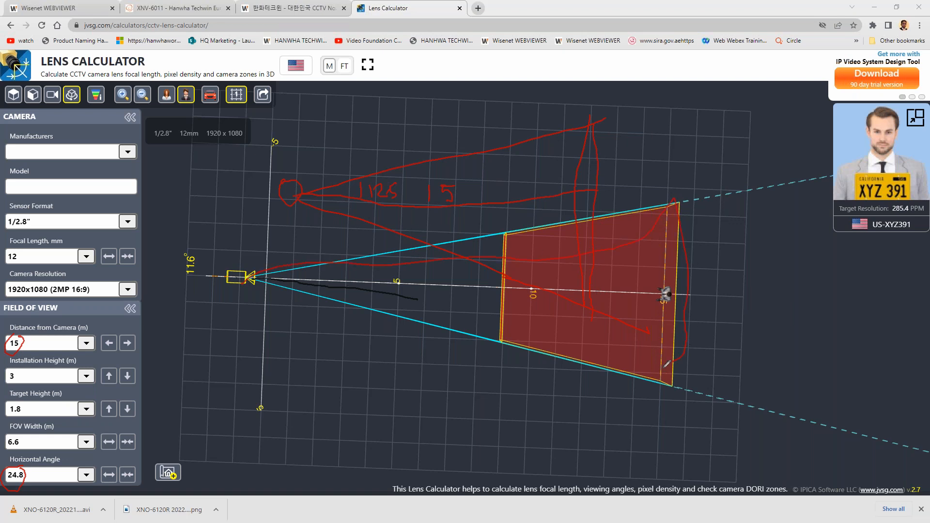
{"action": "left_click_drag", "start_coordinate": [354, 305], "coordinate": [219, 280]}
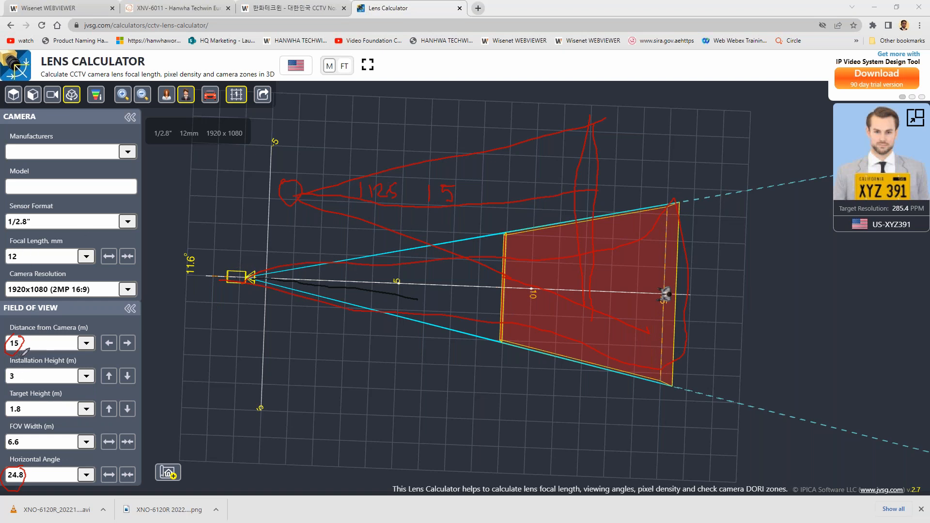
{"action": "mouse_move", "coordinate": [667, 288]}
{"action": "left_mouse_down"}
{"action": "mouse_move", "coordinate": [658, 285]}
{"action": "mouse_move", "coordinate": [676, 261]}
{"action": "mouse_move", "coordinate": [655, 270]}
{"action": "left_mouse_up"}
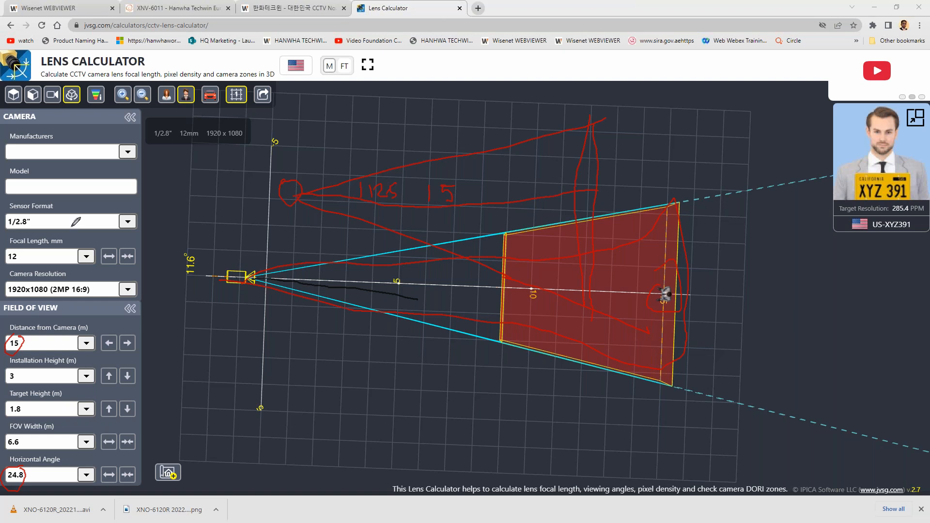
- Search the web for the IPVM calculator in a new tab, clear the screen annotations and open the Designer / Calculator result
{"action": "left_click", "coordinate": [478, 8]}
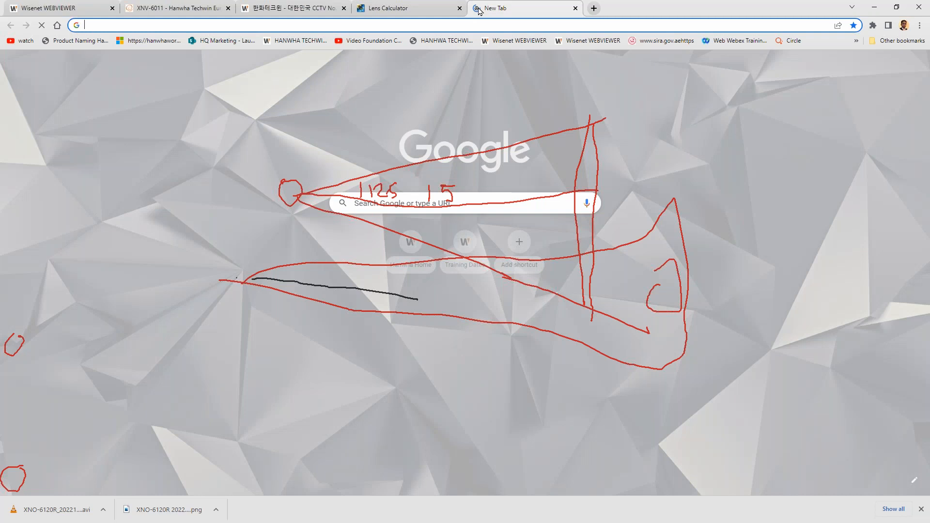
{"action": "type", "text": "ipvm calcua"}
{"action": "key", "text": "BackSpace"}
{"action": "type", "text": "ltor"}
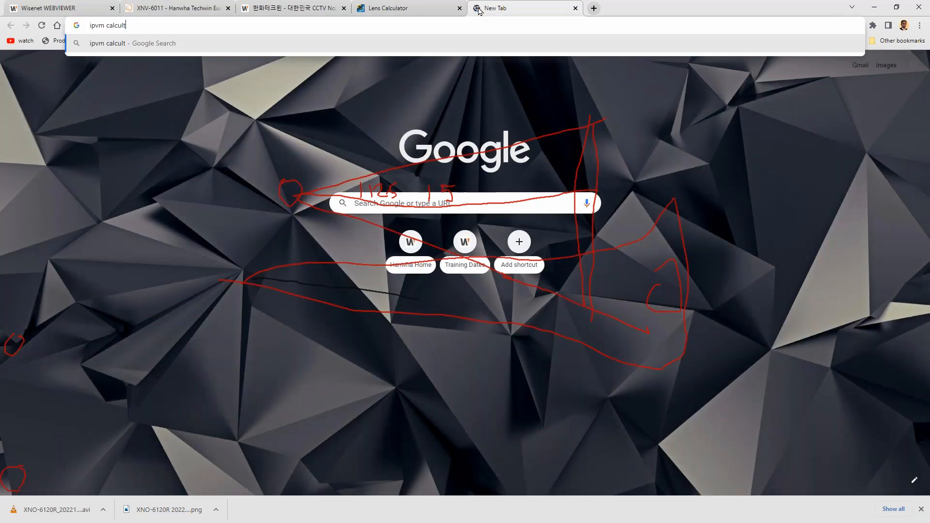
{"action": "key", "text": "Return"}
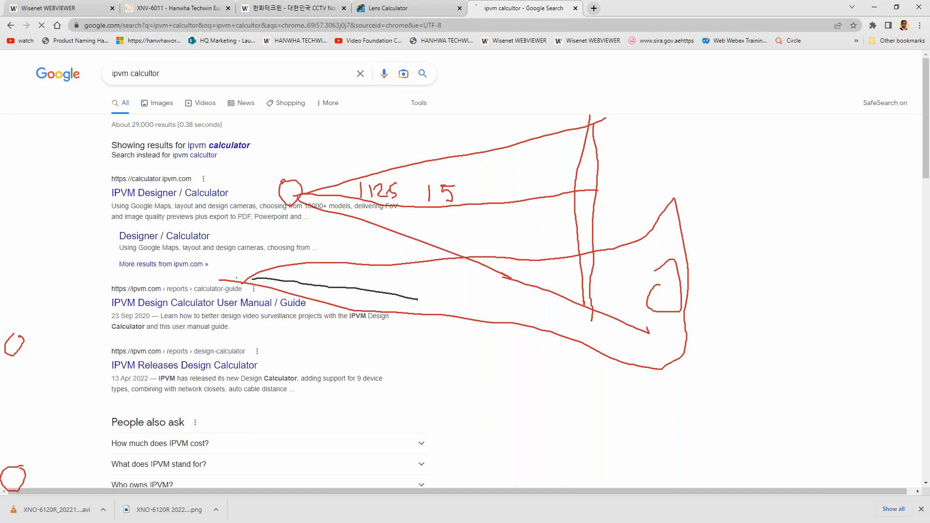
{"action": "key", "text": "Escape"}
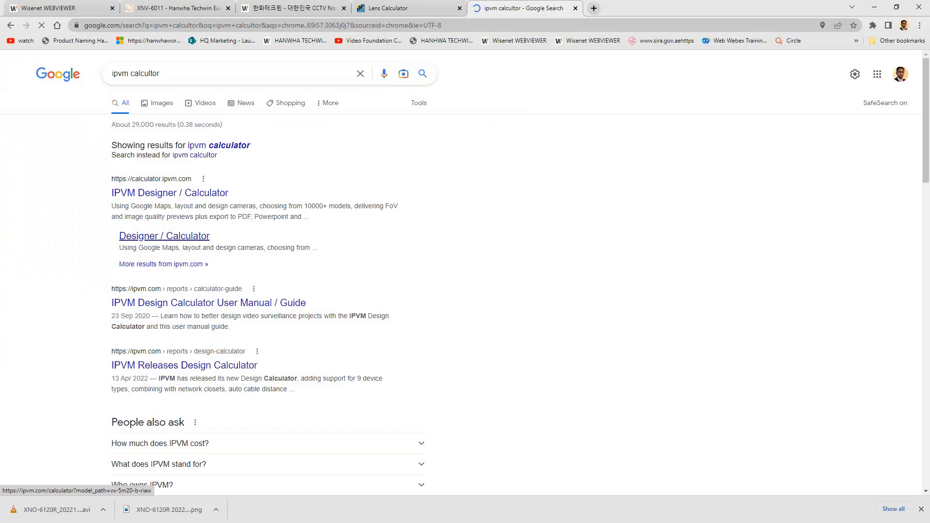
{"action": "left_click", "coordinate": [168, 237]}
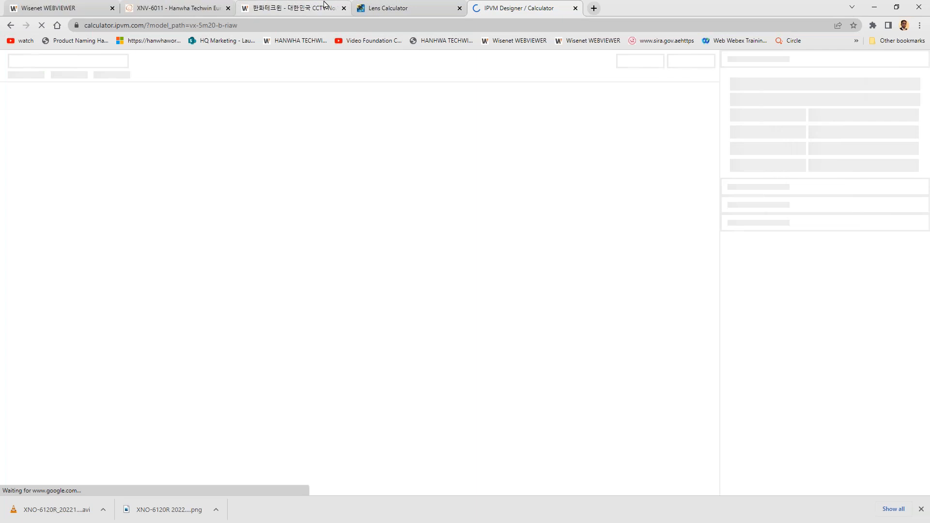
- Open Toolbox plus from the Hanwha Techwin website's tab, checking the IPVM calculator tab while it loads
{"action": "left_click", "coordinate": [324, 5]}
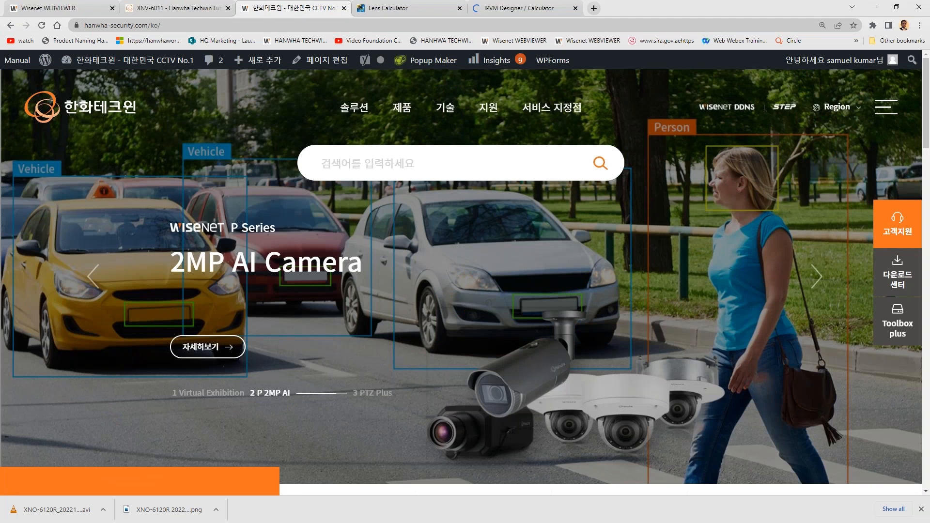
{"action": "left_click", "coordinate": [835, 112]}
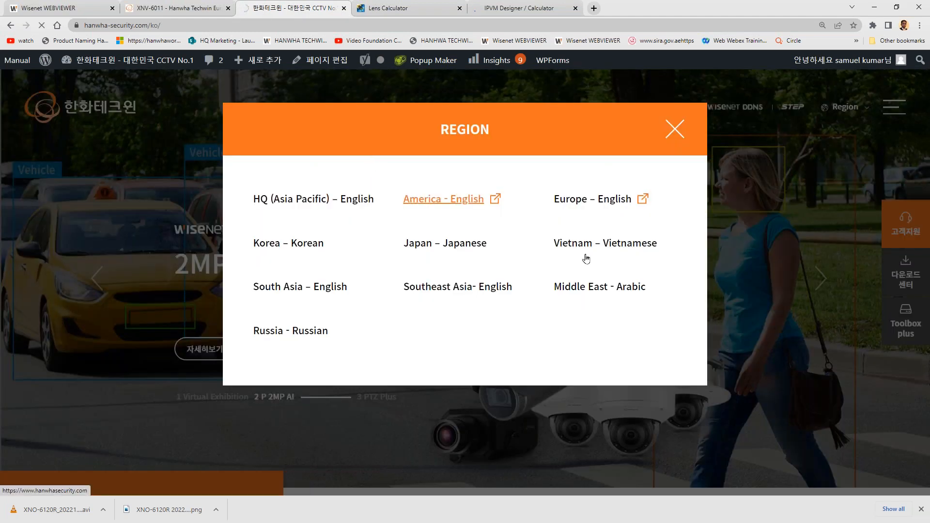
{"action": "left_click", "coordinate": [730, 348]}
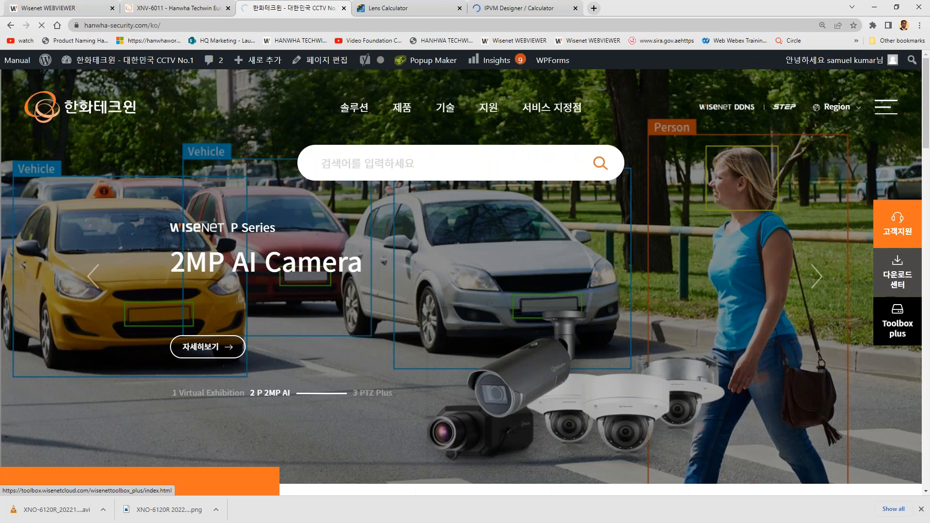
{"action": "left_click", "coordinate": [898, 321]}
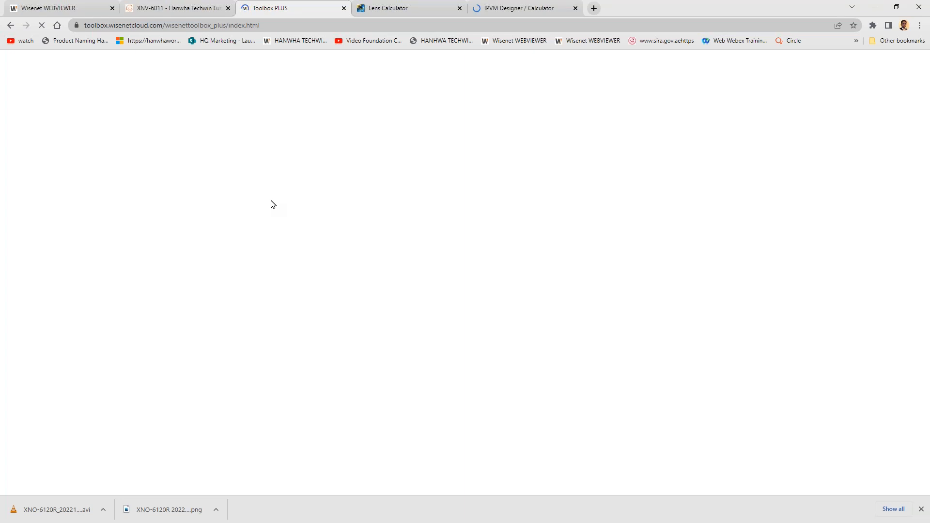
{"action": "left_click", "coordinate": [515, 8]}
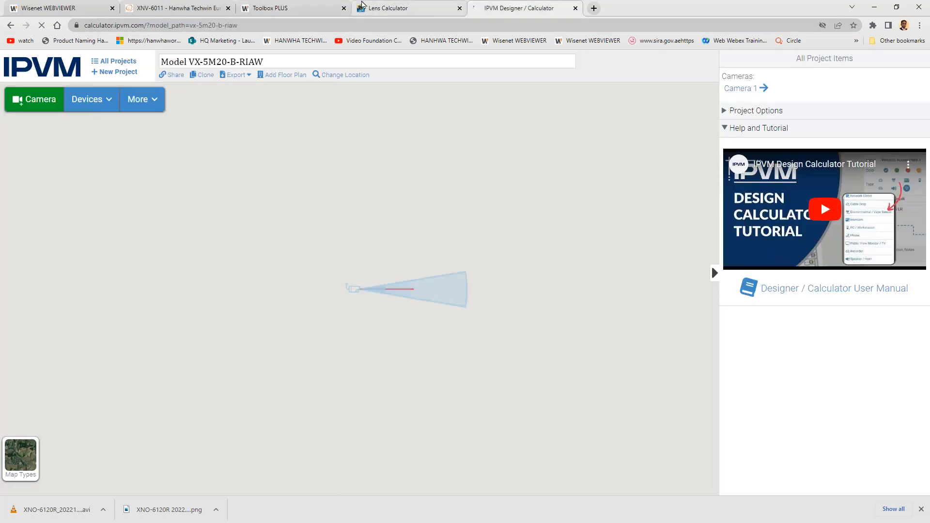
{"action": "left_click", "coordinate": [256, 6]}
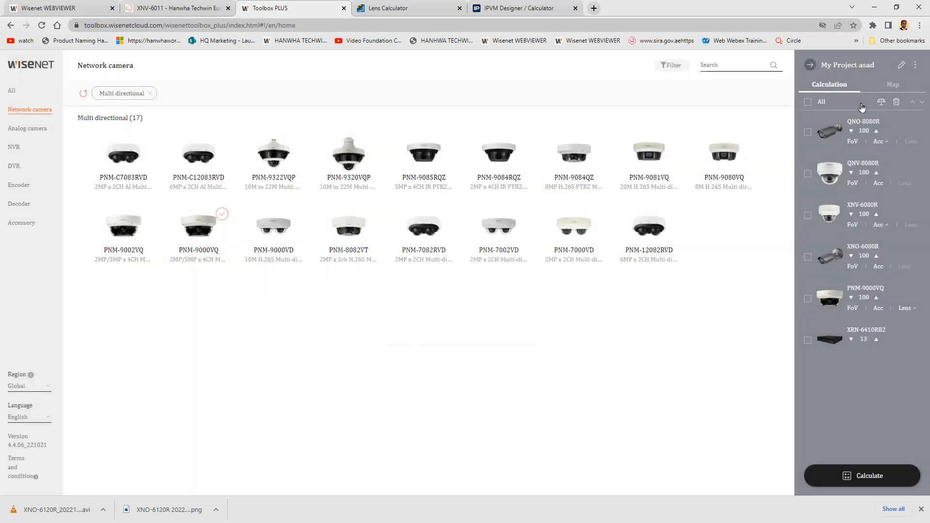
- Start a new project and filter the network cameras to a maximum resolution of 2MP
{"action": "left_click", "coordinate": [915, 64]}
{"action": "left_click", "coordinate": [892, 69]}
{"action": "left_click", "coordinate": [673, 67]}
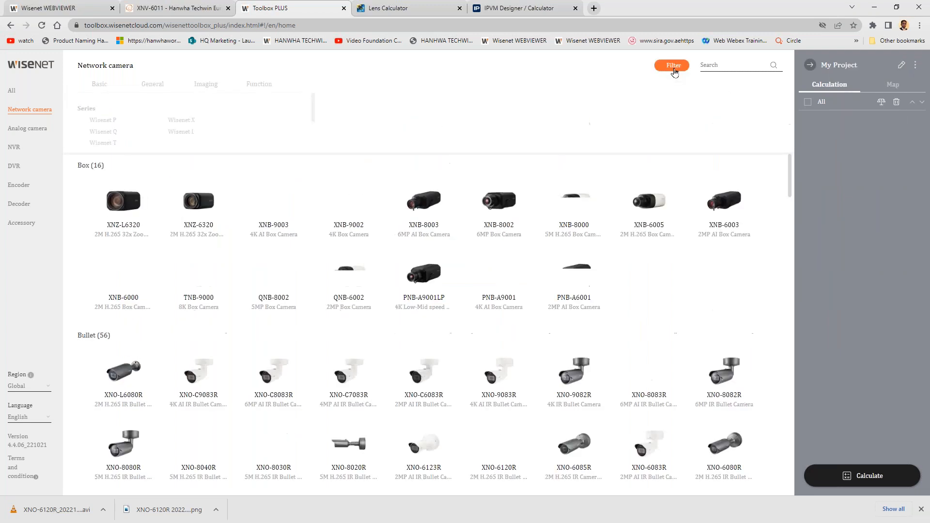
{"action": "left_click", "coordinate": [97, 218]}
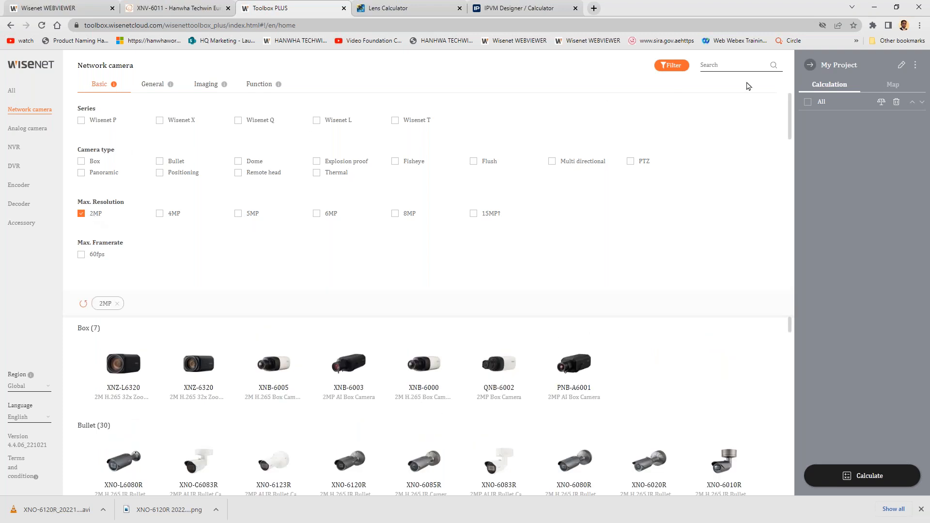
{"action": "left_click", "coordinate": [672, 65]}
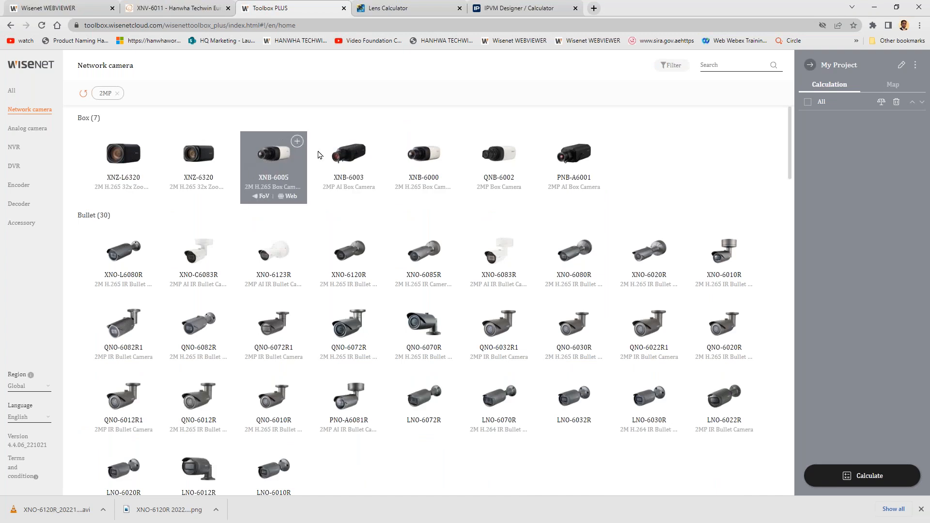
- Add the XNB-6005 box camera to the project and begin adding a map
{"action": "left_click", "coordinate": [300, 147]}
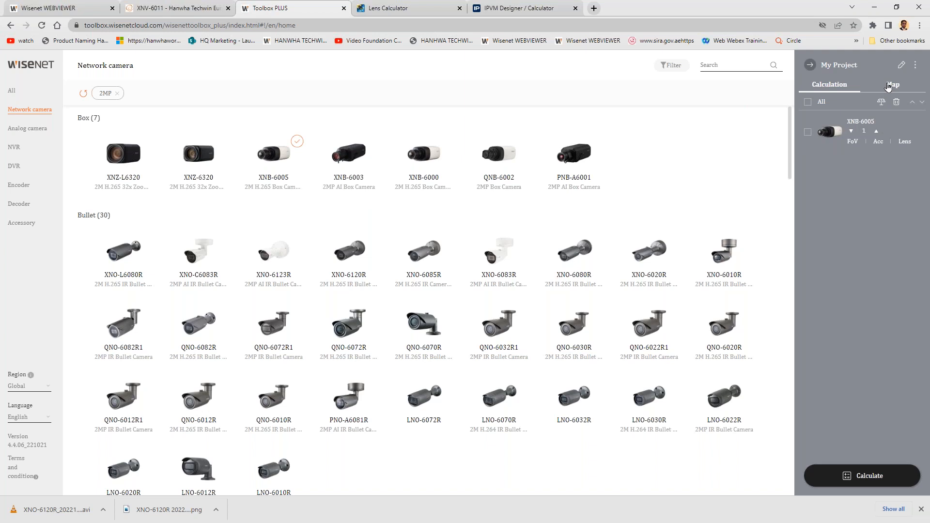
{"action": "left_click", "coordinate": [893, 85]}
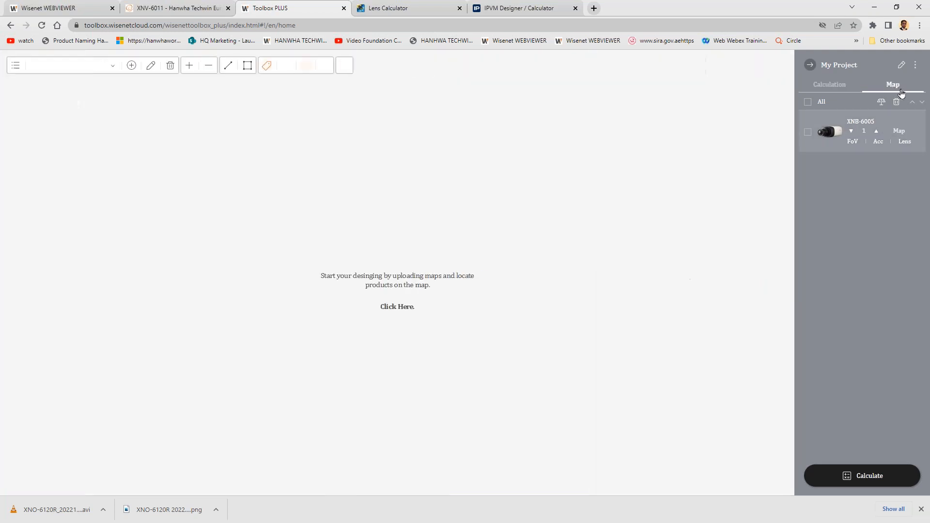
{"action": "left_click", "coordinate": [129, 69]}
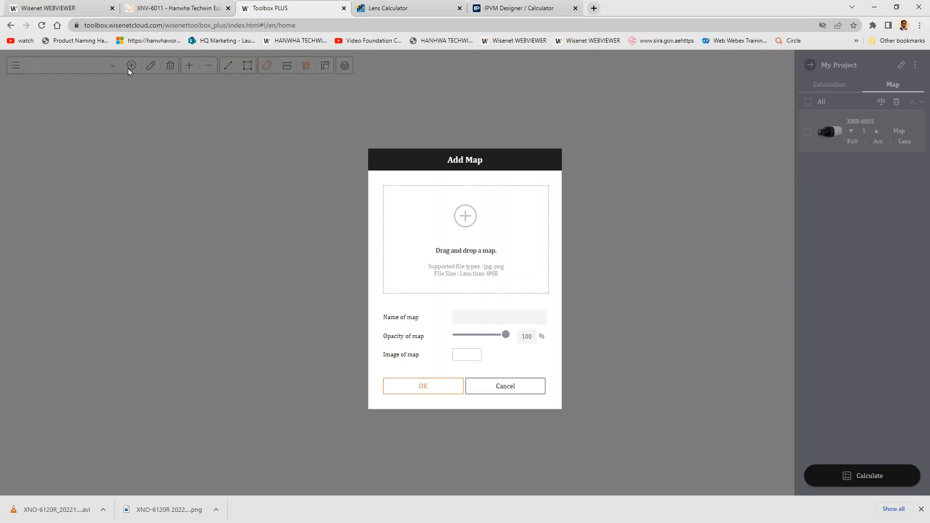
- Load demo-floor-plan from the Desktop as the map image and add the map under the name 1
{"action": "left_click", "coordinate": [460, 357]}
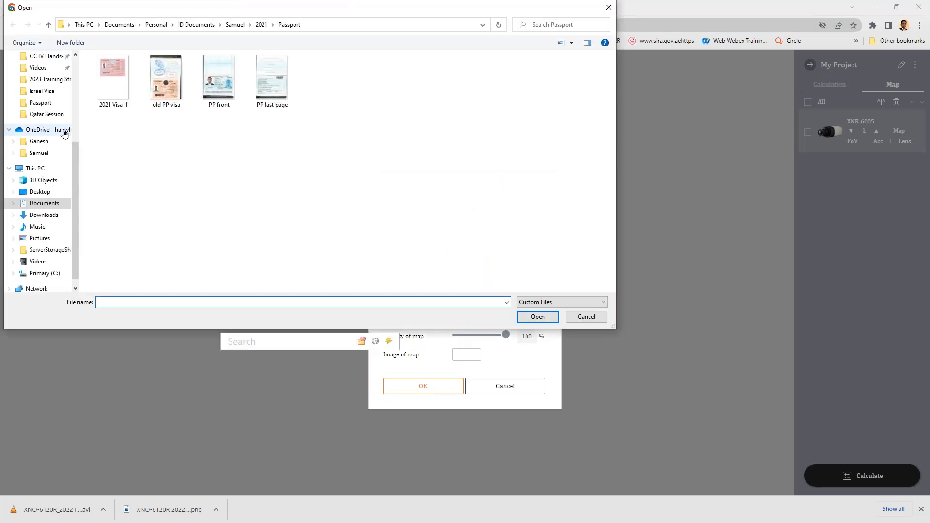
{"action": "scroll", "coordinate": [38, 100], "scroll_direction": "up", "scroll_amount": 3}
{"action": "left_click", "coordinate": [39, 93]}
{"action": "scroll", "coordinate": [38, 100], "scroll_direction": "up", "scroll_amount": 2}
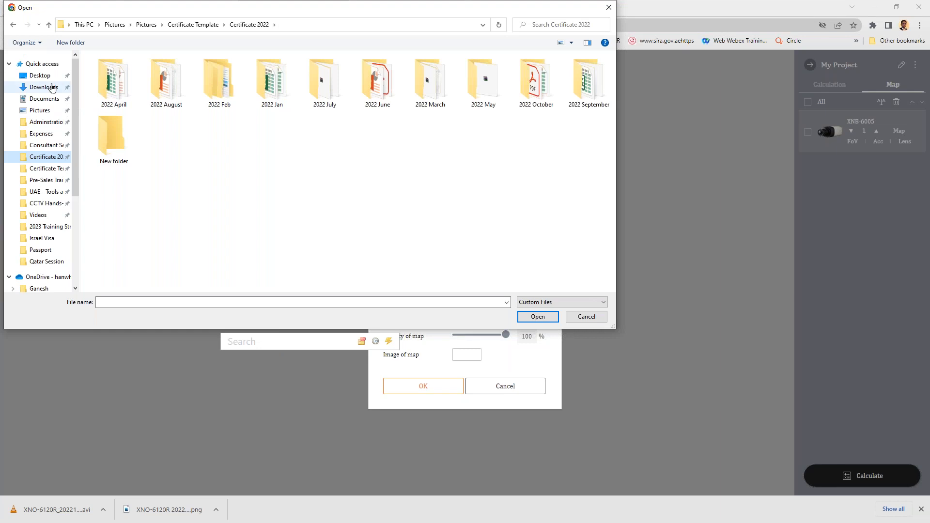
{"action": "left_click", "coordinate": [47, 79]}
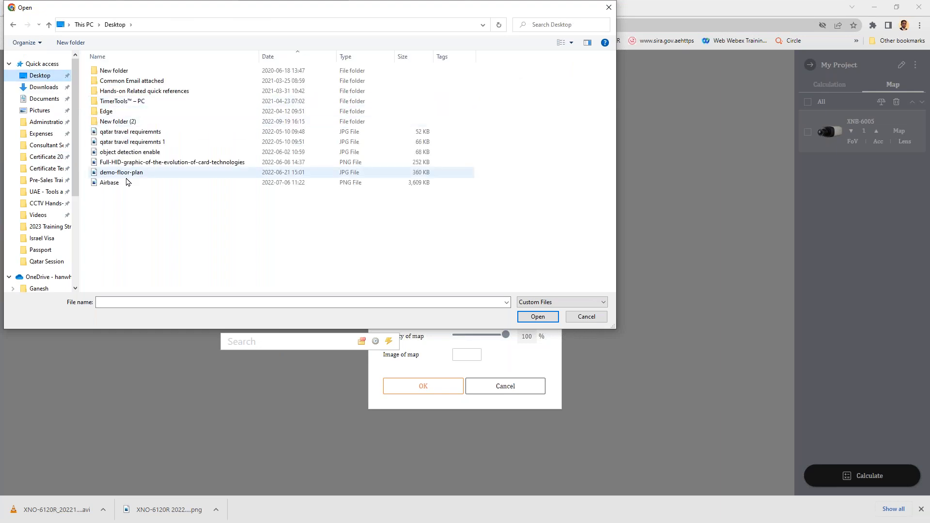
{"action": "double_click", "coordinate": [131, 173]}
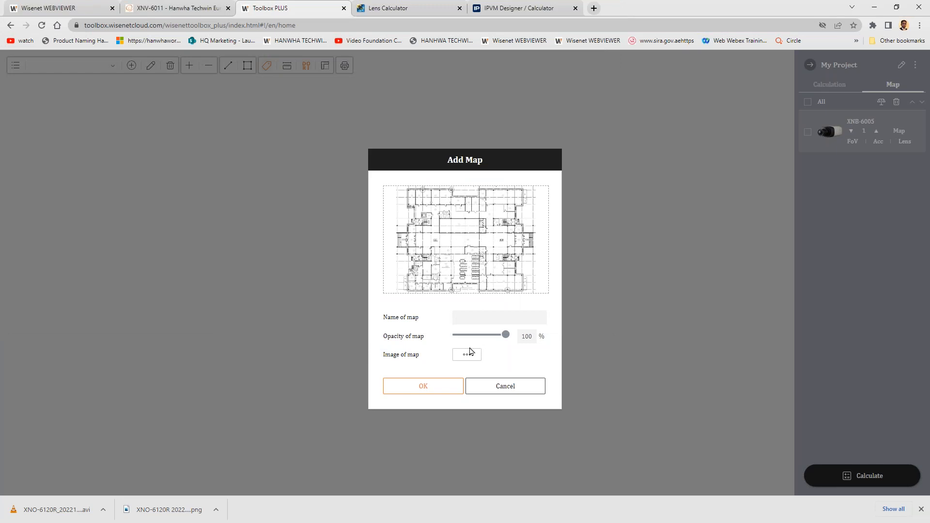
{"action": "left_click", "coordinate": [483, 315]}
{"action": "type", "text": "1"}
{"action": "left_click", "coordinate": [445, 384]}
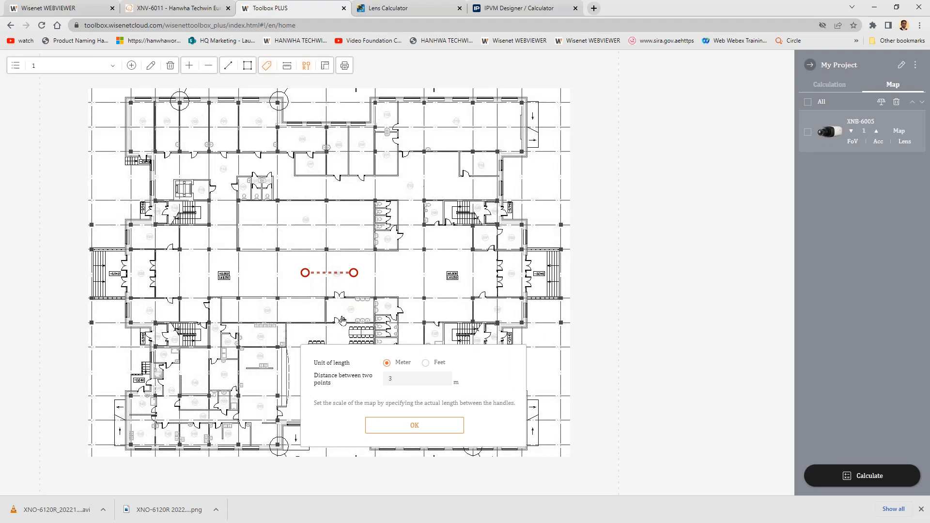
- Scale the floor plan by fitting the two reference points to the central double door's opening and setting their distance to 2 m
{"action": "scroll", "coordinate": [342, 320], "scroll_direction": "up", "scroll_amount": 1}
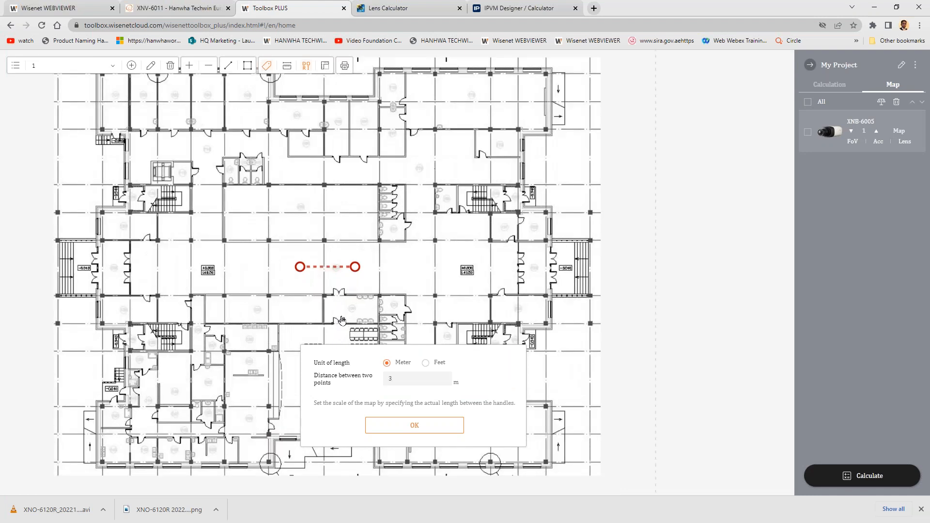
{"action": "scroll", "coordinate": [342, 320], "scroll_direction": "up", "scroll_amount": 2}
{"action": "left_click_drag", "start_coordinate": [315, 260], "coordinate": [324, 266]}
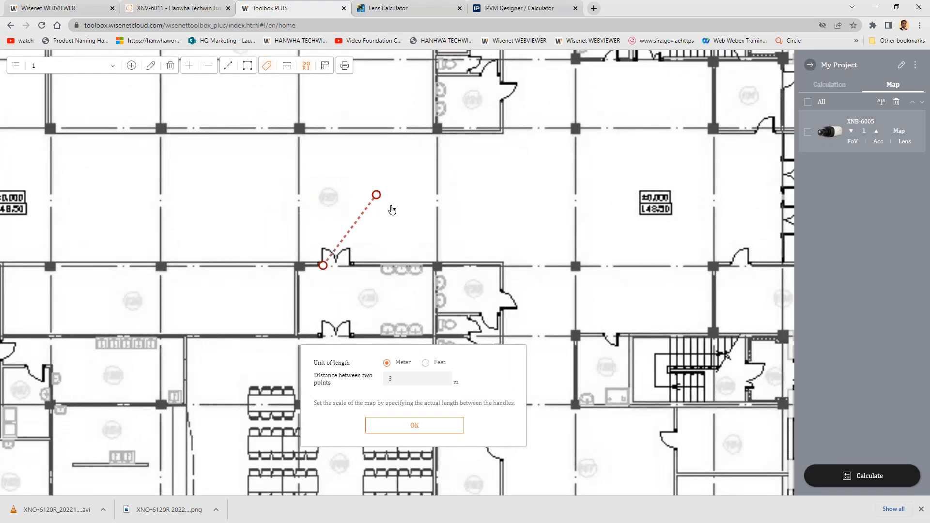
{"action": "left_click_drag", "start_coordinate": [377, 196], "coordinate": [350, 267]}
{"action": "left_click_drag", "start_coordinate": [411, 381], "coordinate": [357, 383]}
{"action": "type", "text": "2"}
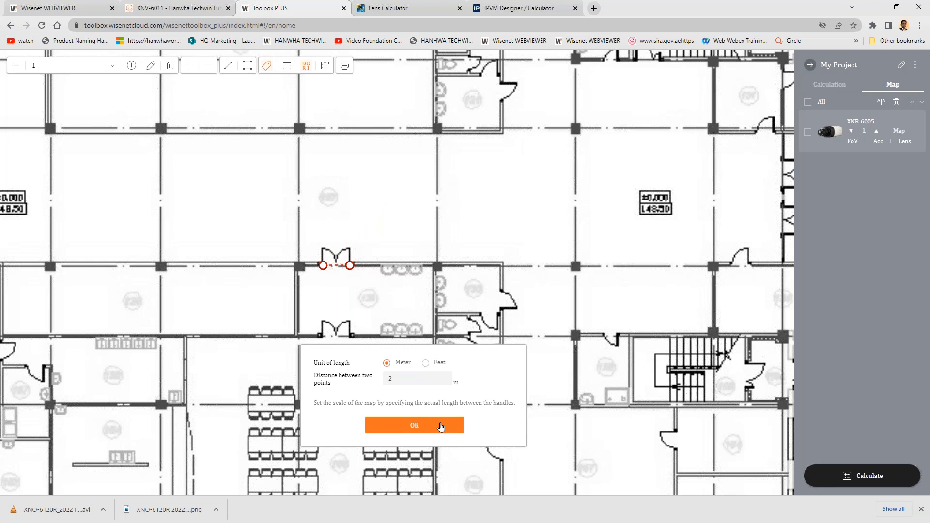
{"action": "left_click", "coordinate": [441, 426]}
- Place the XNB-6005 in the central hall facing the east entrance and set its focal length to 5.5 mm
{"action": "left_click_drag", "start_coordinate": [829, 131], "coordinate": [481, 285]}
{"action": "left_click_drag", "start_coordinate": [472, 324], "coordinate": [518, 278]}
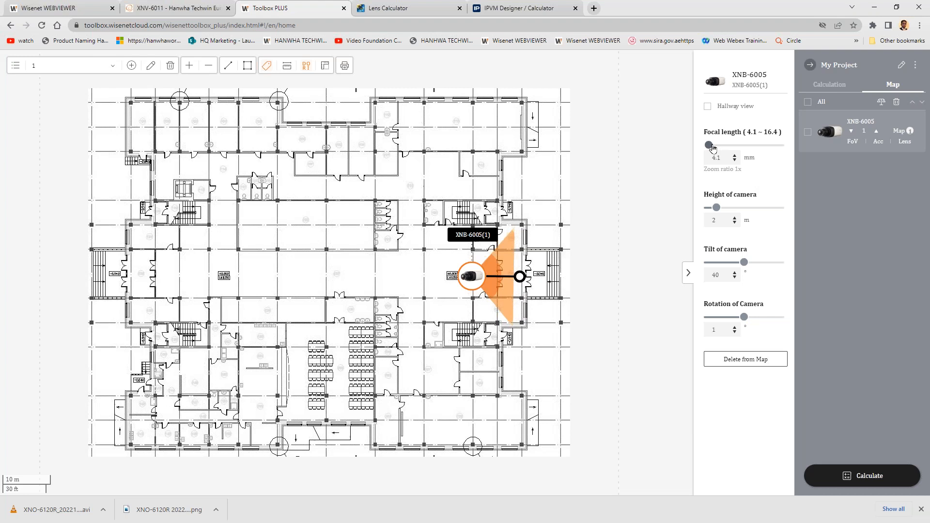
{"action": "left_click_drag", "start_coordinate": [712, 148], "coordinate": [718, 149]}
{"action": "left_click_drag", "start_coordinate": [719, 149], "coordinate": [719, 149]}
{"action": "mouse_move", "coordinate": [502, 285]}
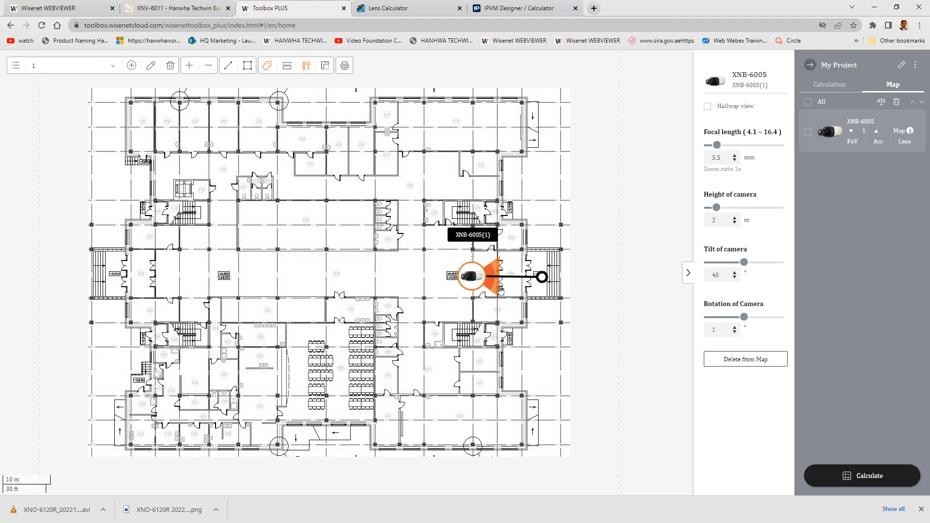
- Set the placed camera's focal length to 9.9 mm and tilt to 23.7°, shifting it slightly away from the entrance
{"action": "left_click_drag", "start_coordinate": [478, 276], "coordinate": [478, 277]}
{"action": "mouse_move", "coordinate": [744, 270]}
{"action": "left_mouse_down"}
{"action": "mouse_move", "coordinate": [729, 270]}
{"action": "mouse_move", "coordinate": [737, 270]}
{"action": "left_mouse_up"}
{"action": "left_click_drag", "start_coordinate": [717, 147], "coordinate": [746, 163]}
{"action": "left_click_drag", "start_coordinate": [469, 279], "coordinate": [457, 275]}
{"action": "left_click_drag", "start_coordinate": [735, 263], "coordinate": [733, 265]}
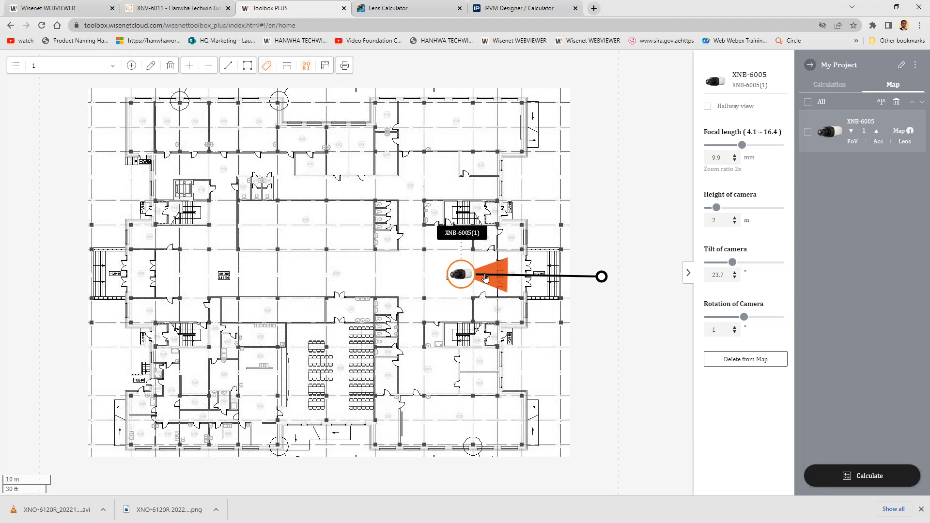
{"action": "left_click_drag", "start_coordinate": [472, 283], "coordinate": [472, 282]}
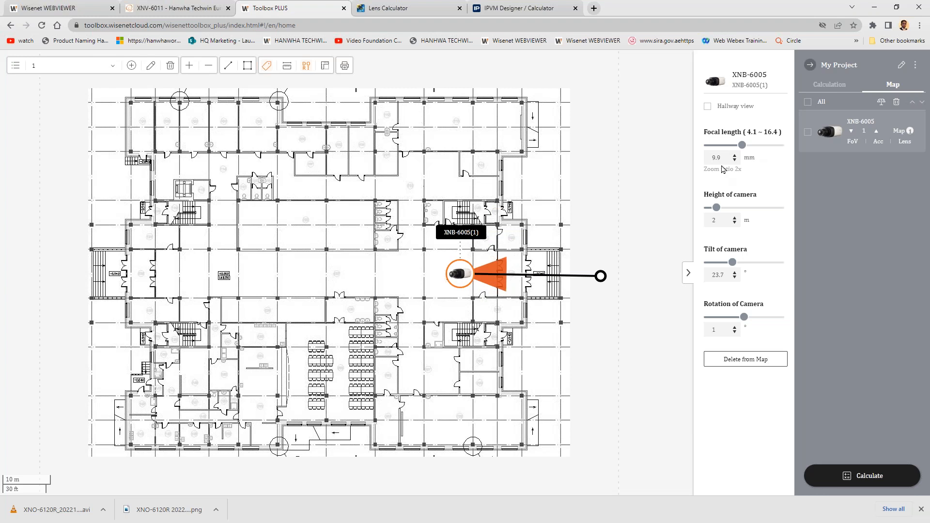
- Check the pixel density at the entrance and examine the XNB-6005's side-view FoV calculation
{"action": "left_click_drag", "start_coordinate": [724, 154], "coordinate": [711, 157]}
{"action": "mouse_move", "coordinate": [500, 284]}
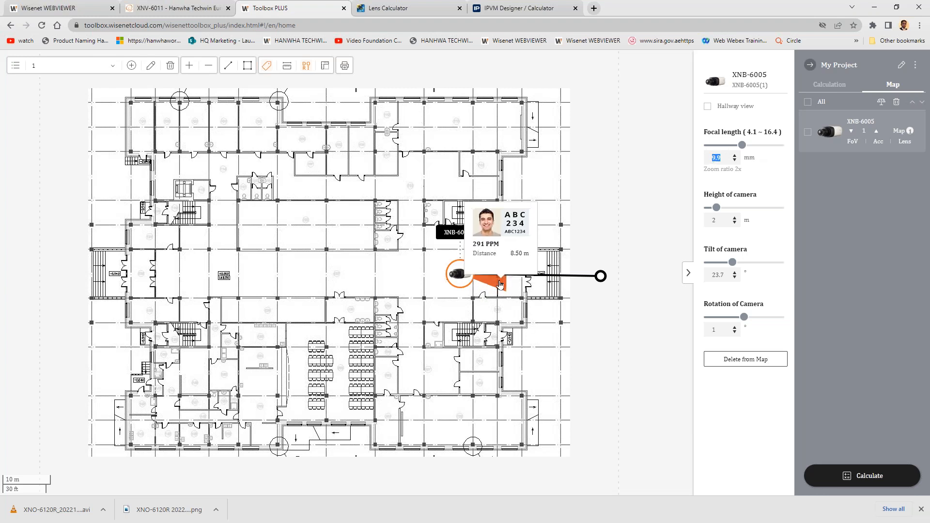
{"action": "left_click", "coordinate": [853, 142]}
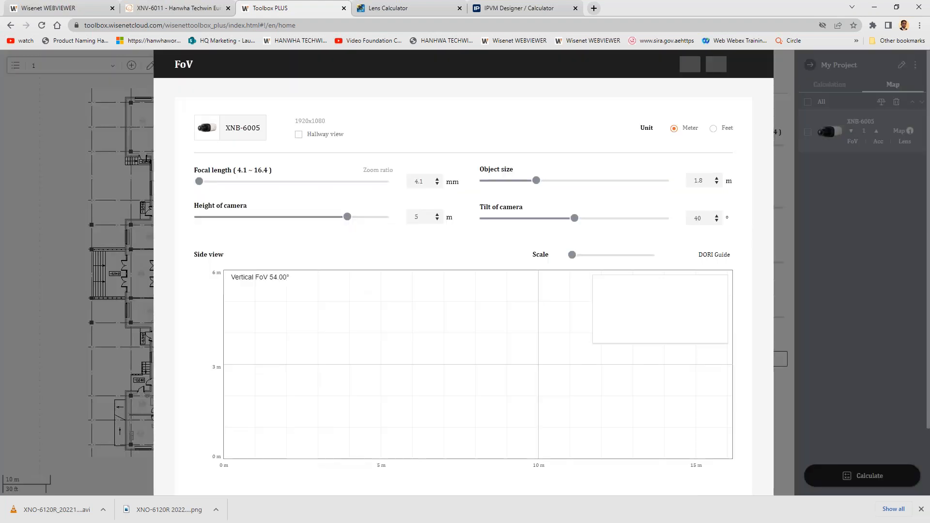
{"action": "scroll", "coordinate": [465, 363], "scroll_direction": "down", "scroll_amount": 2}
{"action": "scroll", "coordinate": [465, 363], "scroll_direction": "down", "scroll_amount": 1}
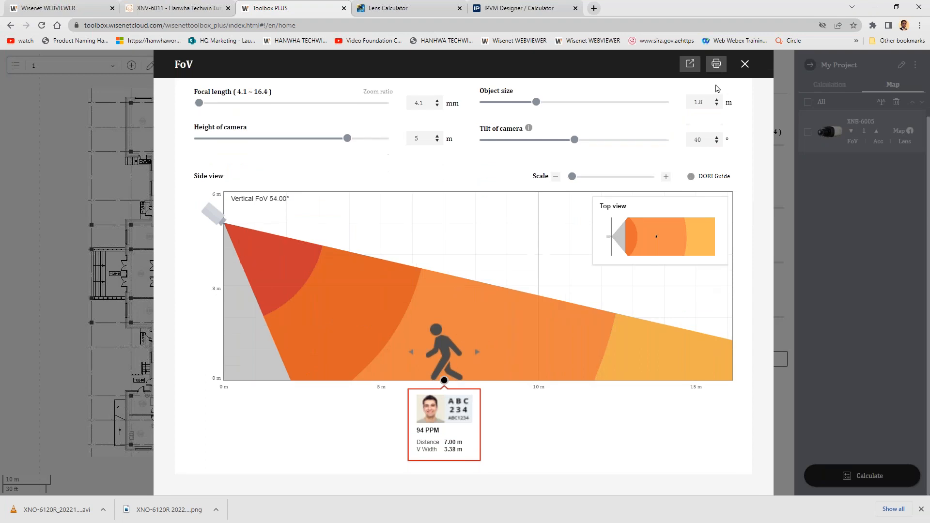
{"action": "left_click", "coordinate": [745, 65]}
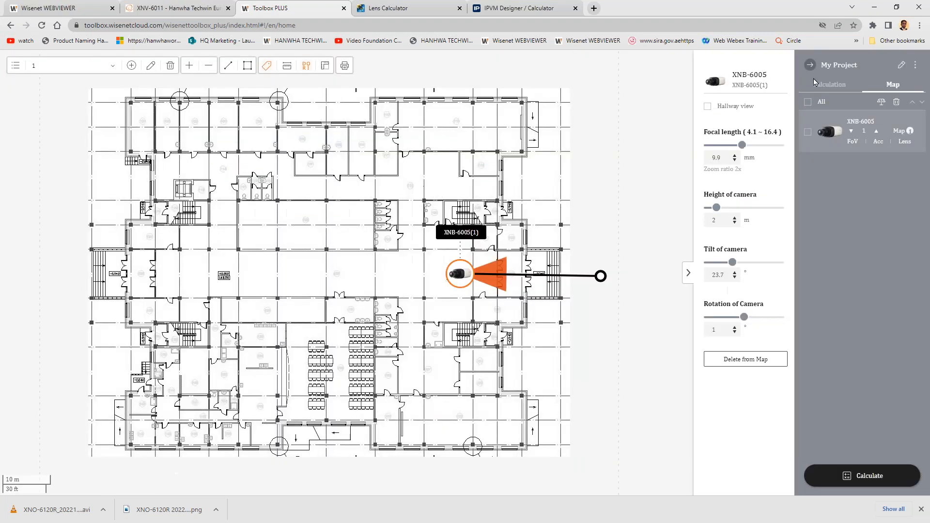
- Return to the camera catalogue and open the FoV calculation of the XNB-6005
{"action": "left_click", "coordinate": [811, 65]}
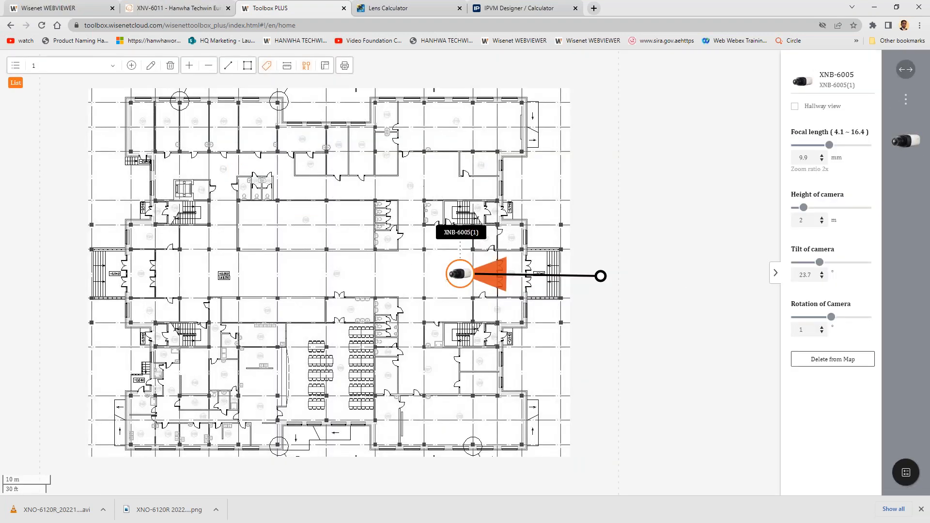
{"action": "left_click", "coordinate": [905, 69]}
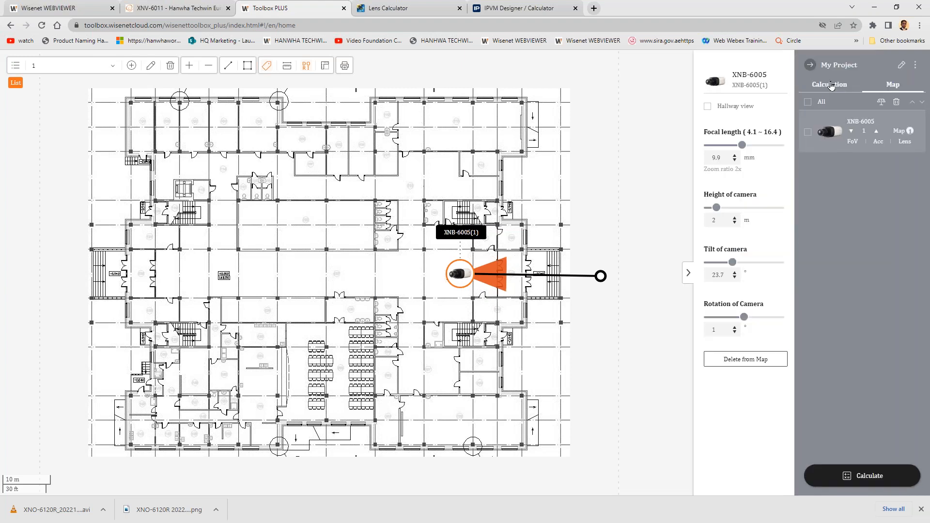
{"action": "left_click", "coordinate": [831, 86]}
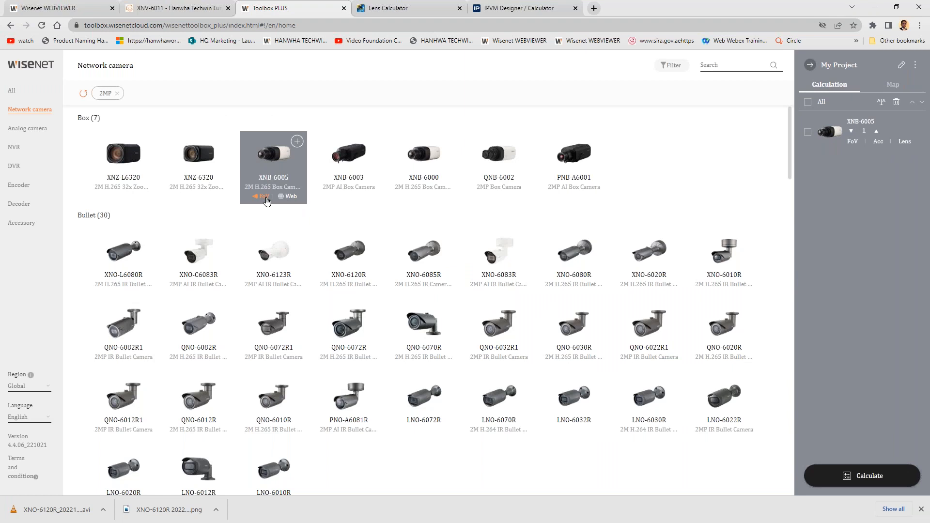
{"action": "left_click", "coordinate": [266, 200]}
{"action": "scroll", "coordinate": [451, 381], "scroll_direction": "down", "scroll_amount": 2}
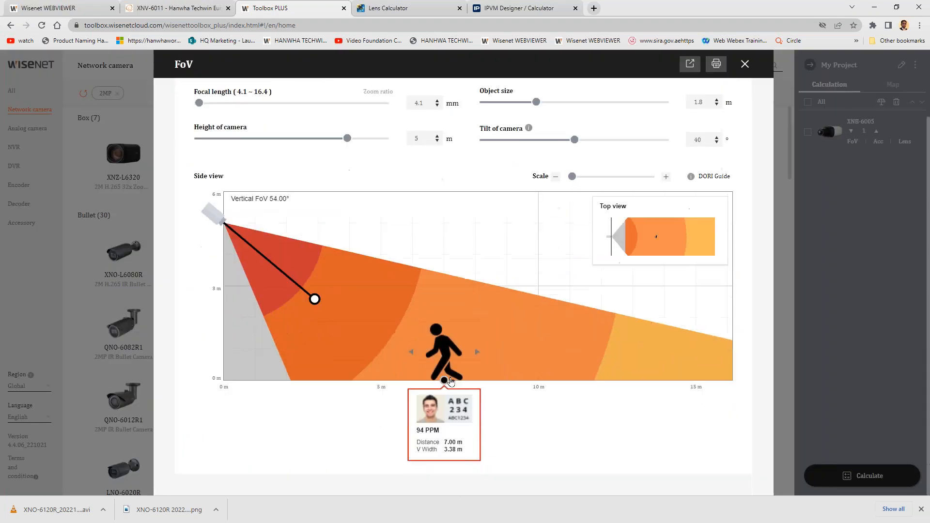
- Move the target person to about 10 m from the camera and lower the camera height to 2.2 m
{"action": "left_click_drag", "start_coordinate": [445, 383], "coordinate": [539, 381]}
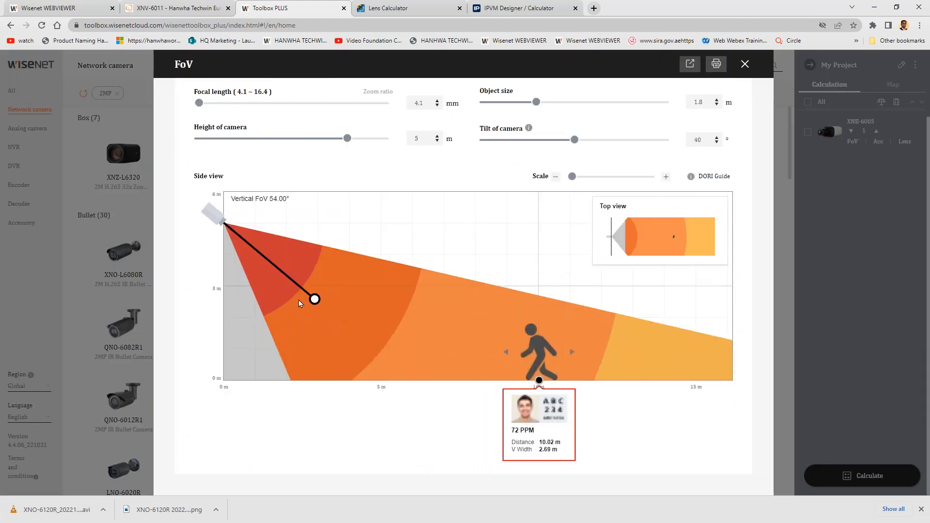
{"action": "left_click_drag", "start_coordinate": [219, 222], "coordinate": [220, 310]}
{"action": "scroll", "coordinate": [446, 200], "scroll_direction": "up", "scroll_amount": 1}
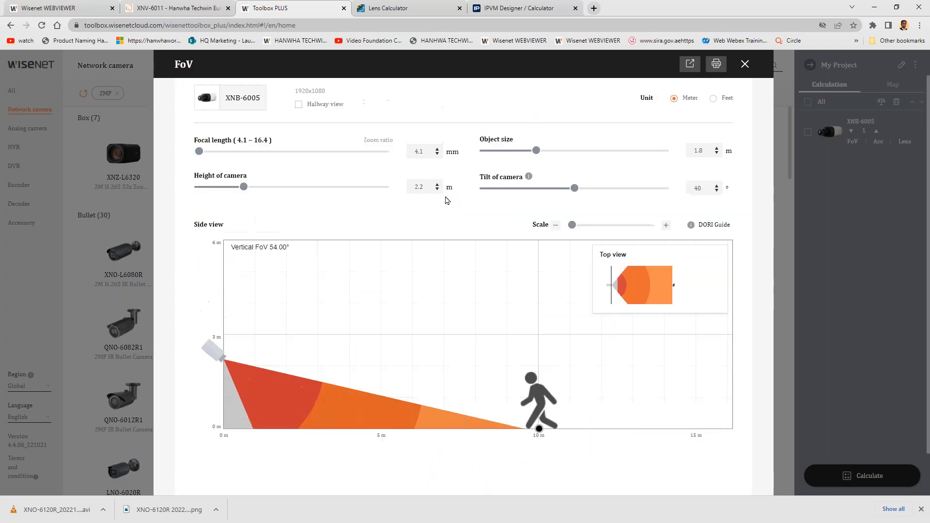
- Aim the camera at the target person with a focal length of 11.5 mm and a tilt of 5°
{"action": "mouse_move", "coordinate": [288, 396]}
{"action": "left_click_drag", "start_coordinate": [264, 397], "coordinate": [513, 387]}
{"action": "scroll", "coordinate": [516, 434], "scroll_direction": "down", "scroll_amount": 1}
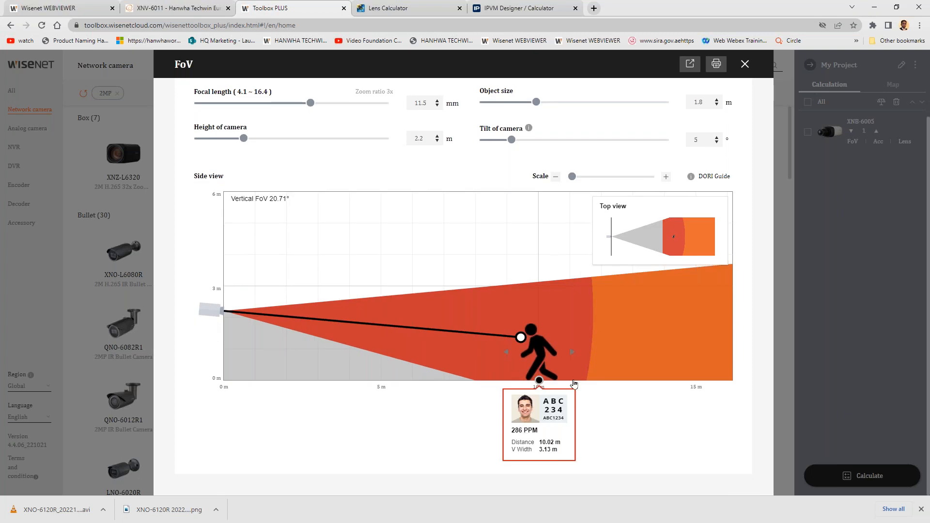
- Review the DORI Guide's pixel density levels and check the focal length against the target's pixel density
{"action": "scroll", "coordinate": [575, 345], "scroll_direction": "up", "scroll_amount": 1}
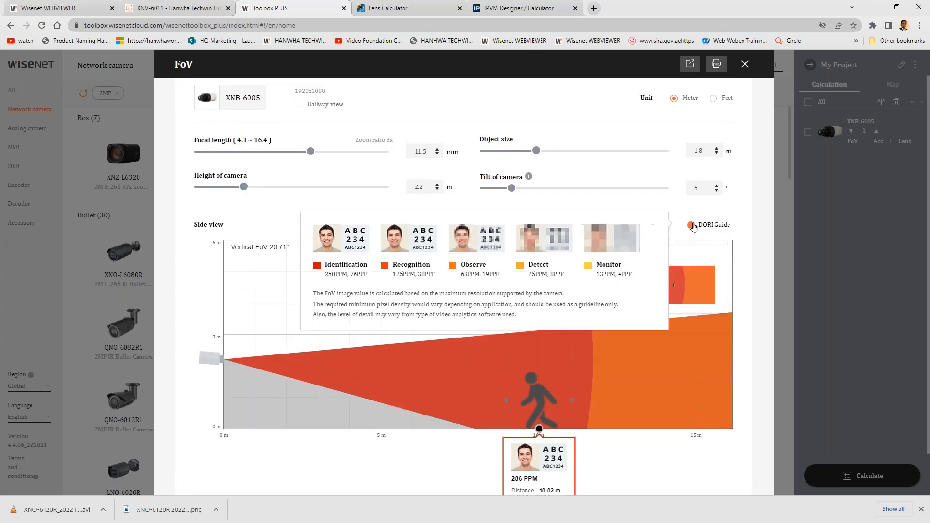
{"action": "mouse_move", "coordinate": [691, 227]}
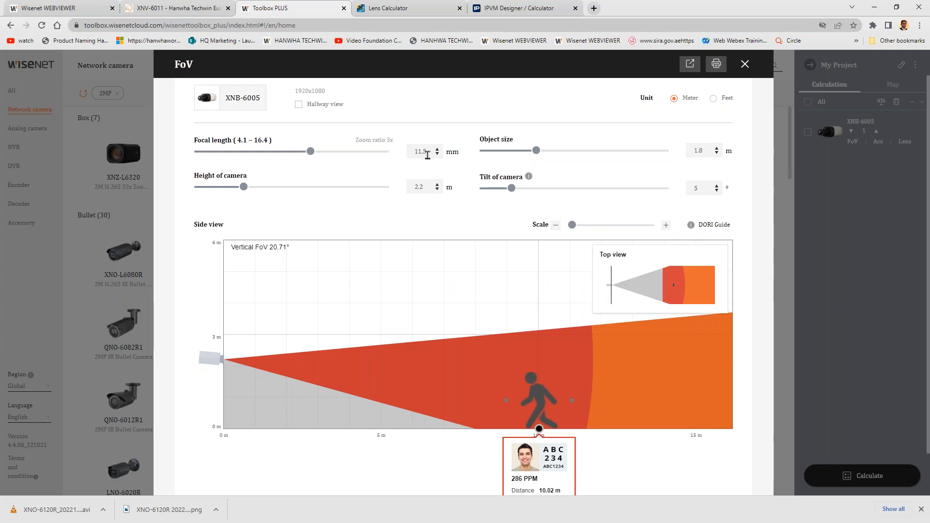
{"action": "left_click_drag", "start_coordinate": [425, 151], "coordinate": [405, 152]}
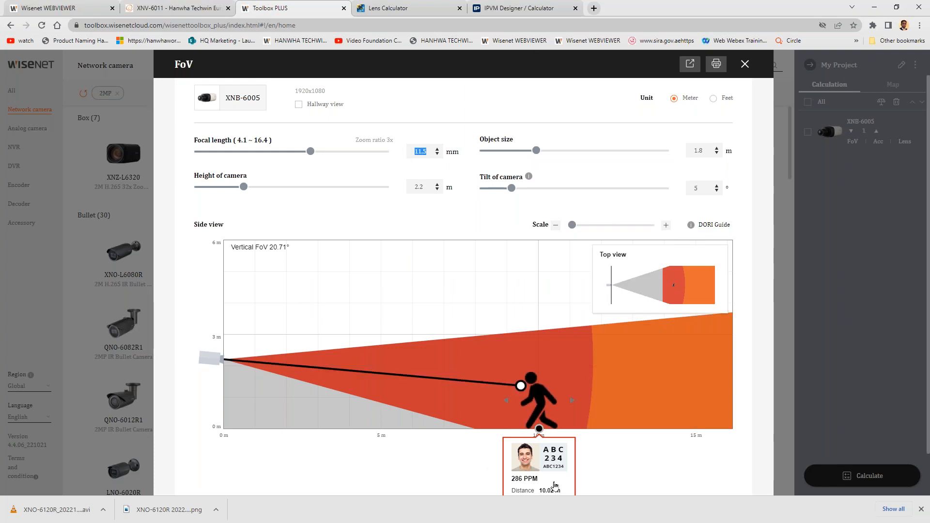
{"action": "scroll", "coordinate": [540, 427], "scroll_direction": "down", "scroll_amount": 1}
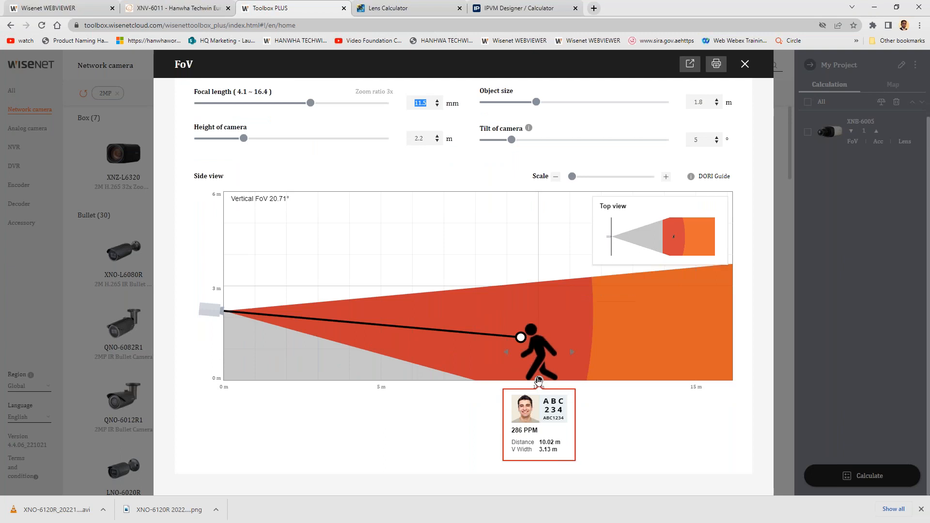
- Move the target person to about 14.9 m and extend the camera's aim to a focal length of 15.6 mm
{"action": "left_click_drag", "start_coordinate": [540, 380], "coordinate": [693, 388]}
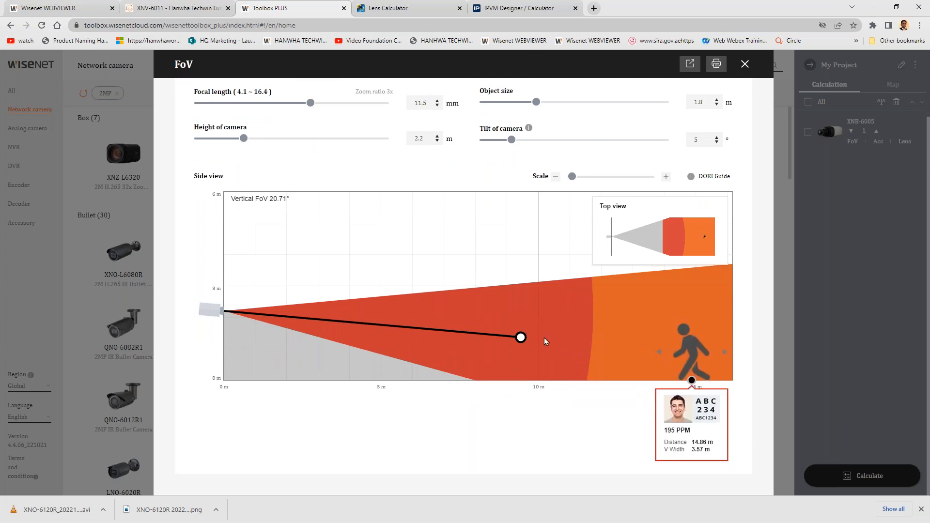
{"action": "left_click_drag", "start_coordinate": [524, 343], "coordinate": [660, 356]}
{"action": "left_click_drag", "start_coordinate": [430, 103], "coordinate": [409, 107]}
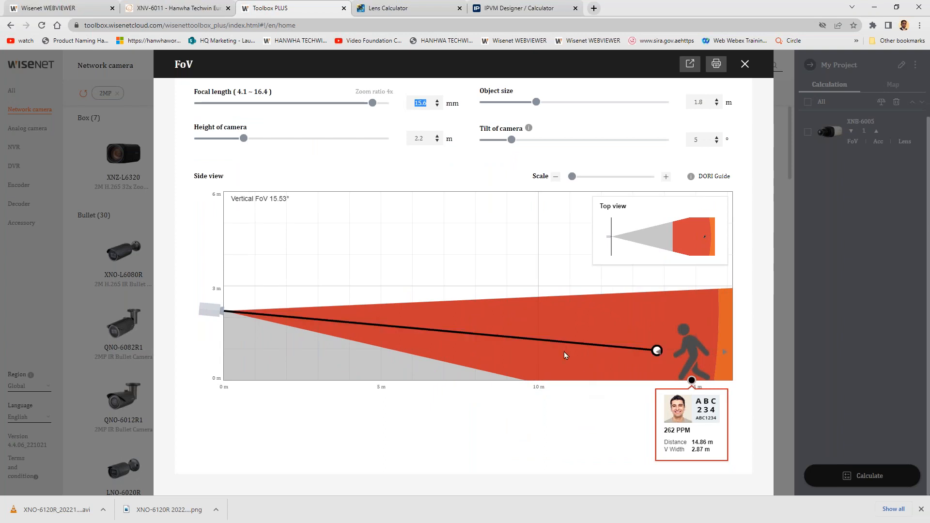
- Reduce the camera tilt to 1° and the focal length to 14.9 mm, and close the FoV calculator
{"action": "scroll", "coordinate": [347, 202], "scroll_direction": "up", "scroll_amount": 2}
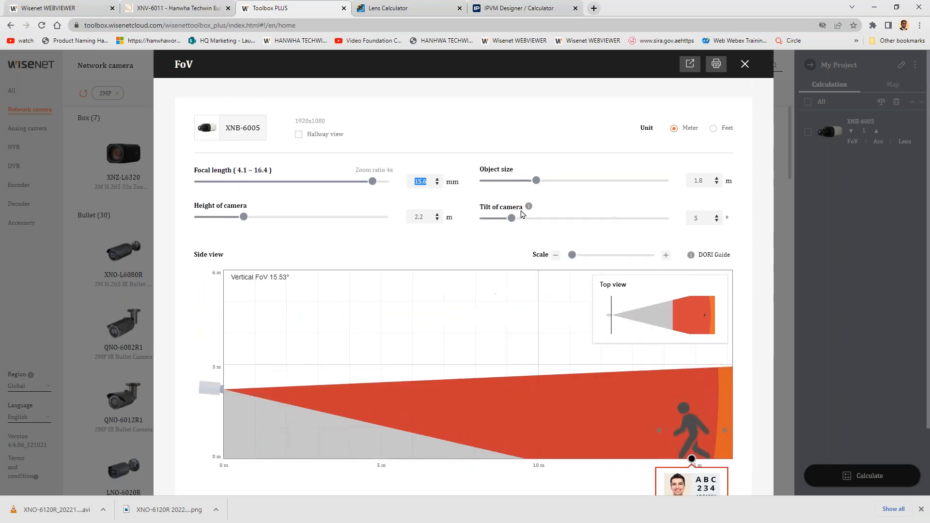
{"action": "mouse_move", "coordinate": [512, 218]}
{"action": "left_mouse_down"}
{"action": "mouse_move", "coordinate": [526, 219]}
{"action": "mouse_move", "coordinate": [505, 220]}
{"action": "left_mouse_up"}
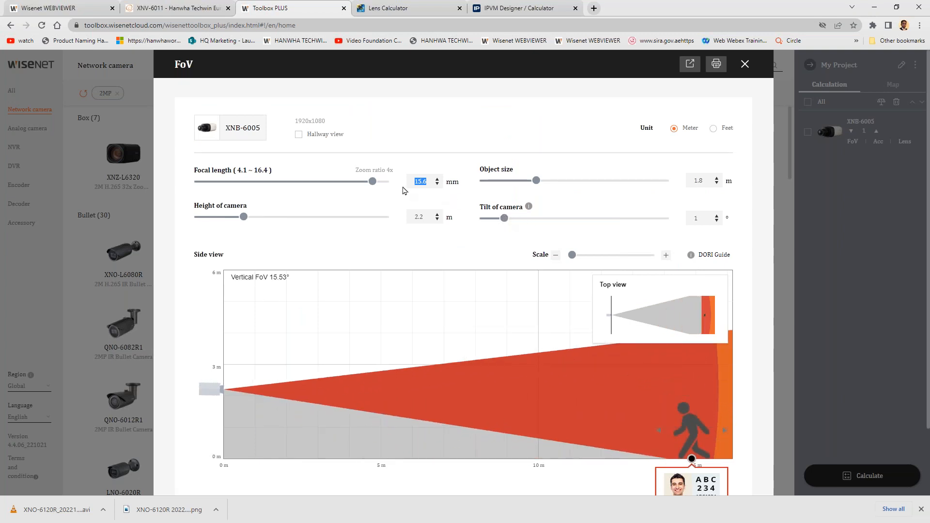
{"action": "left_click_drag", "start_coordinate": [372, 181], "coordinate": [363, 183]}
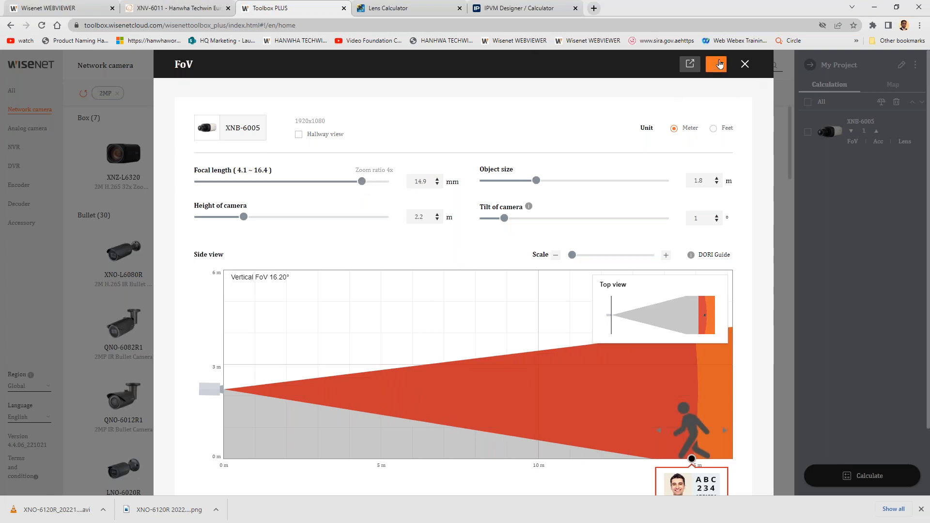
{"action": "left_click", "coordinate": [745, 65]}
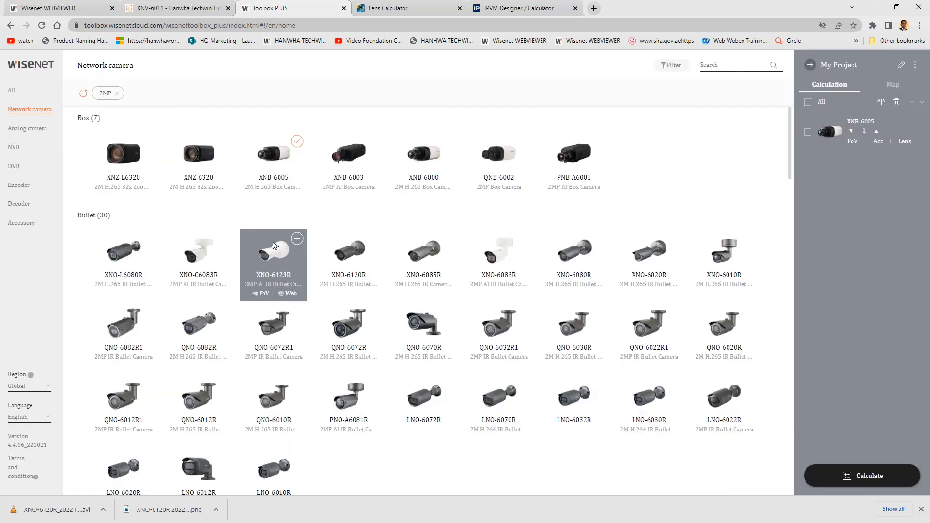
- Check the IPVM Designer / Calculator page and return to Toolbox PLUS
{"action": "left_click", "coordinate": [486, 5]}
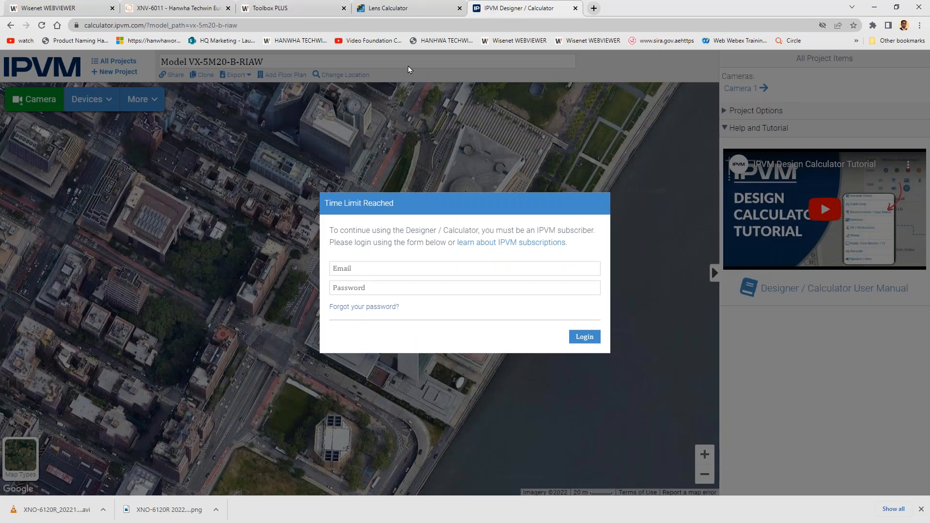
{"action": "left_click", "coordinate": [308, 6]}
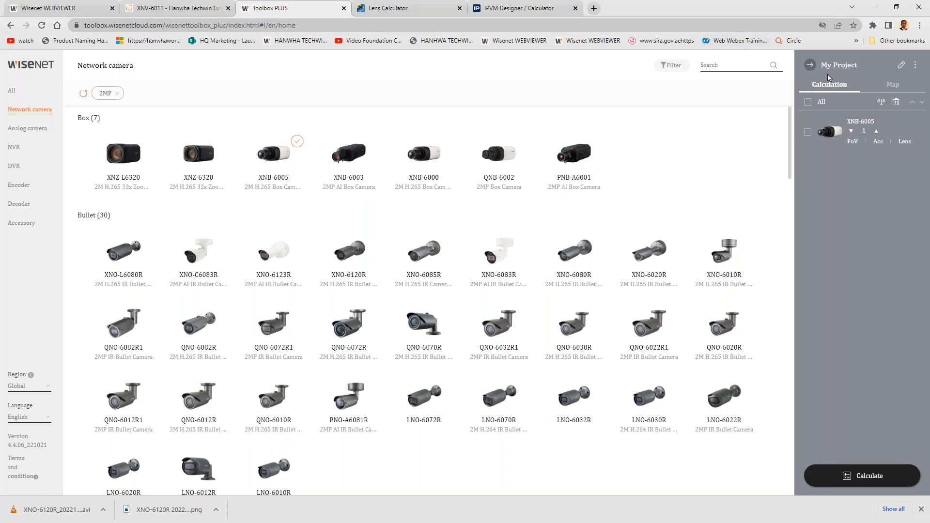
- Open the report from the project's map view and review its eMAP floor plan and camera list
{"action": "left_click", "coordinate": [892, 85]}
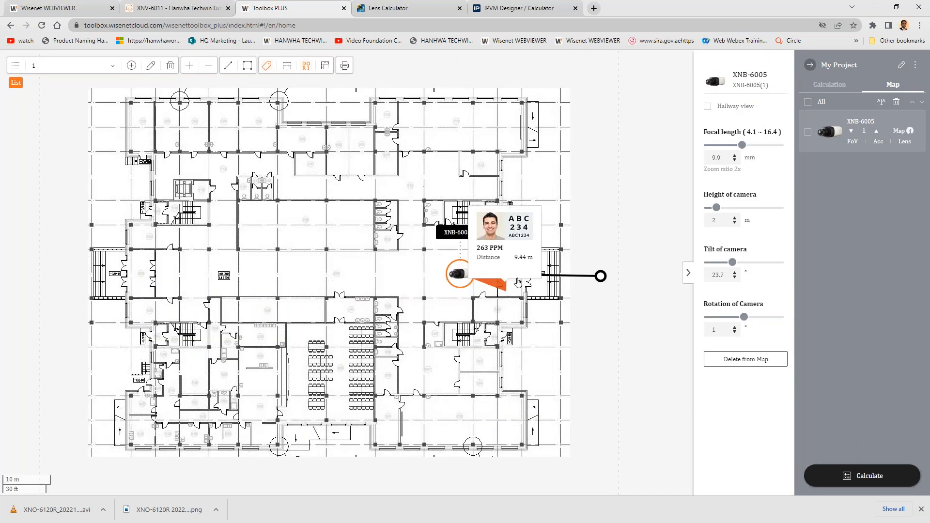
{"action": "left_click", "coordinate": [915, 71]}
{"action": "left_click", "coordinate": [860, 116]}
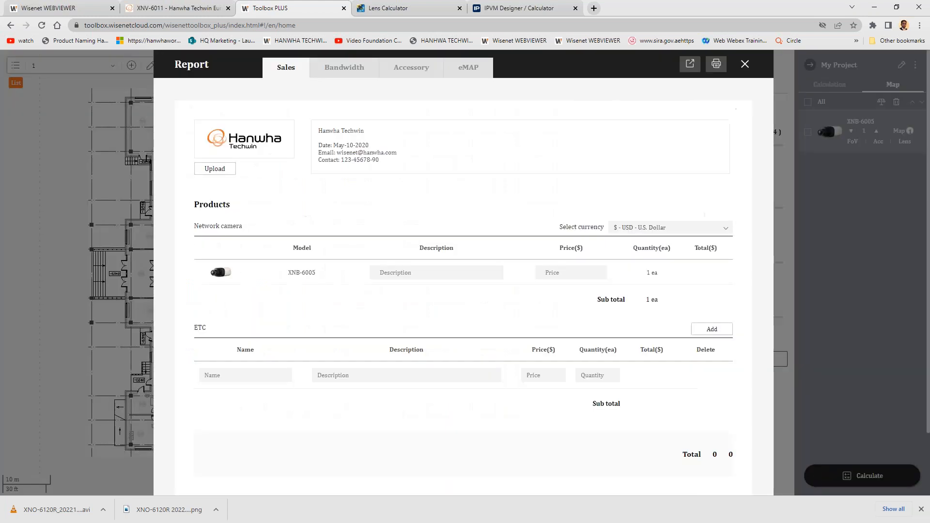
{"action": "left_click", "coordinate": [469, 70]}
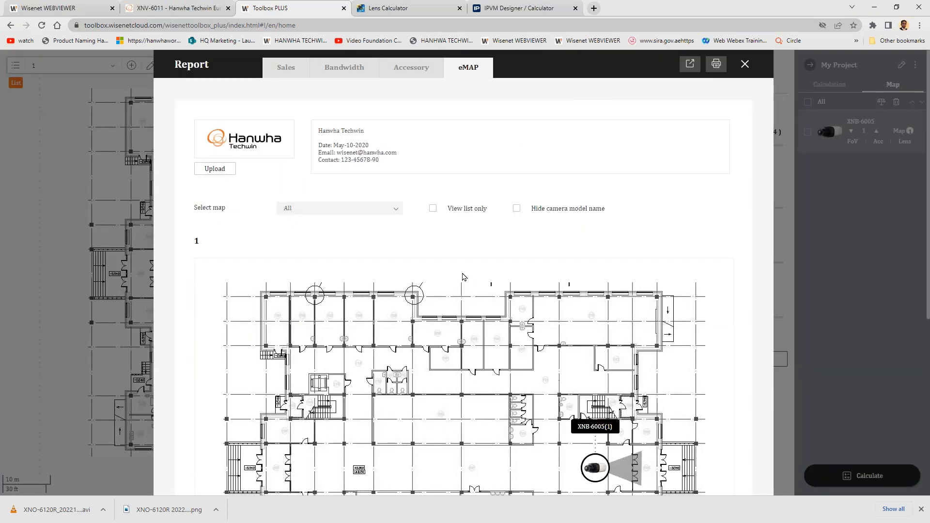
{"action": "scroll", "coordinate": [462, 276], "scroll_direction": "down", "scroll_amount": 6}
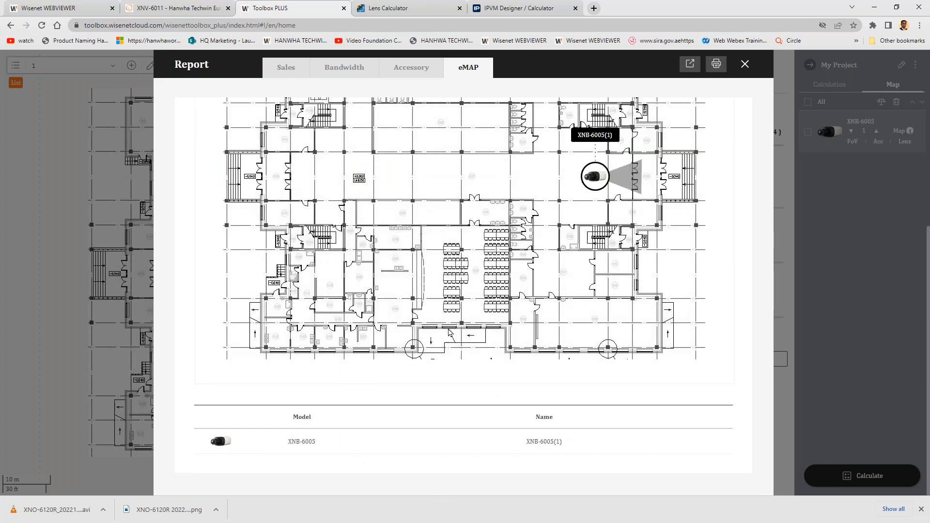
{"action": "scroll", "coordinate": [454, 333], "scroll_direction": "up", "scroll_amount": 1}
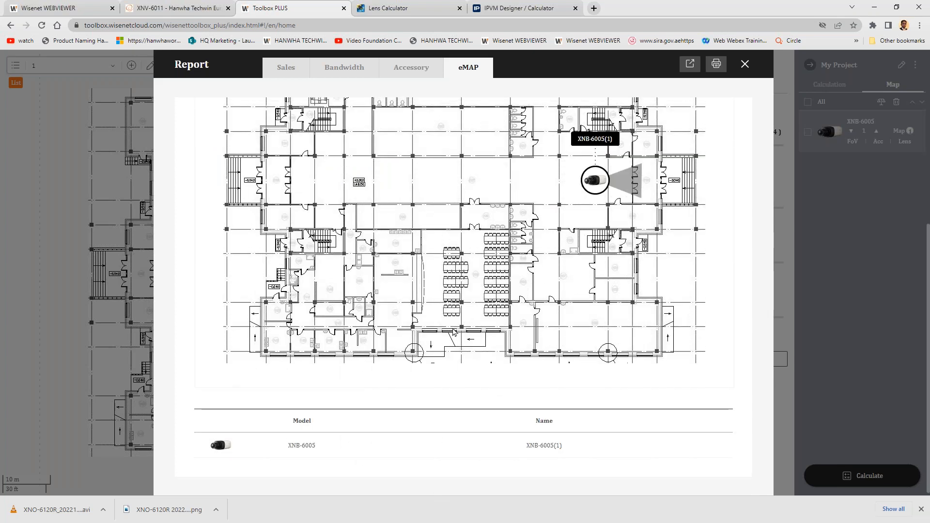